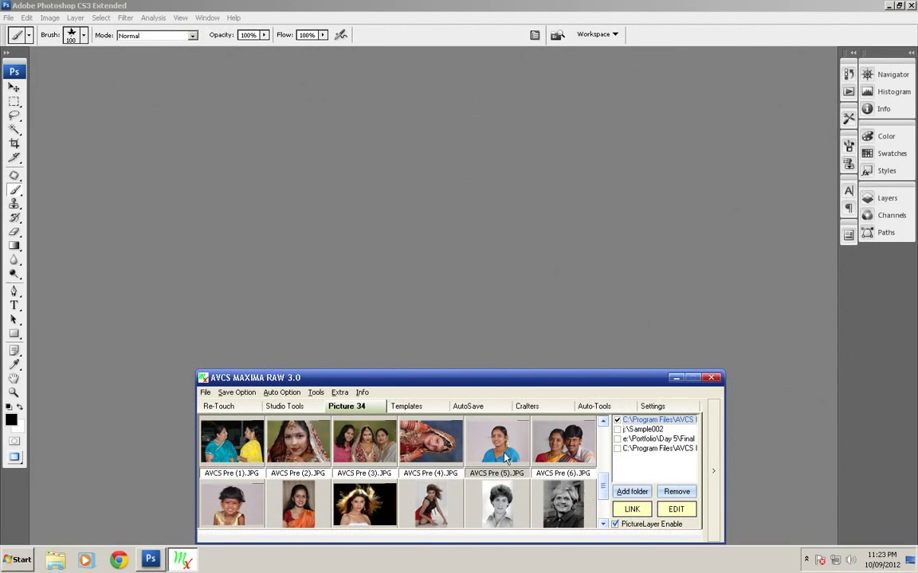
- Open the AVCS Pre (5).JPG portrait from the picture thumbnails and show the Re-Touch tools
{"action": "left_click_drag", "start_coordinate": [473, 387], "coordinate": [467, 385]}
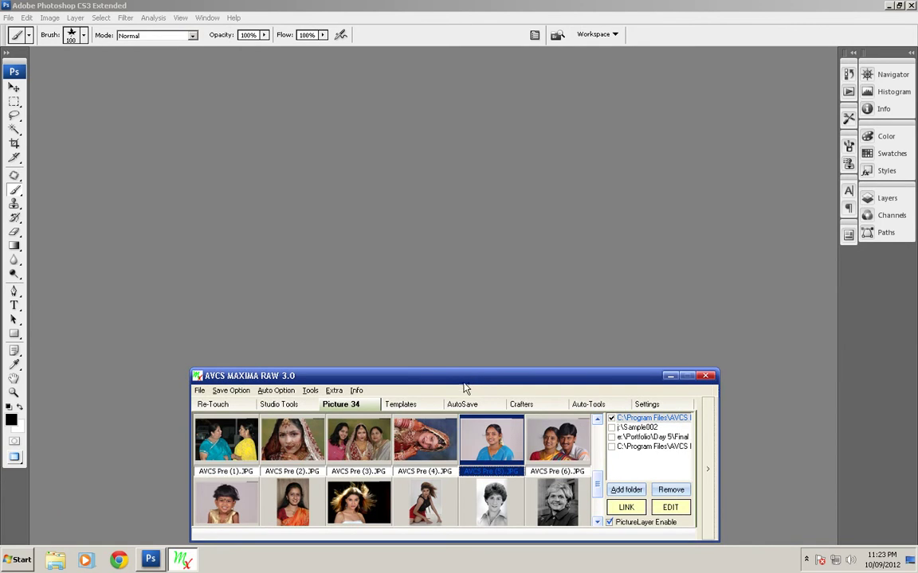
{"action": "double_click", "coordinate": [491, 436]}
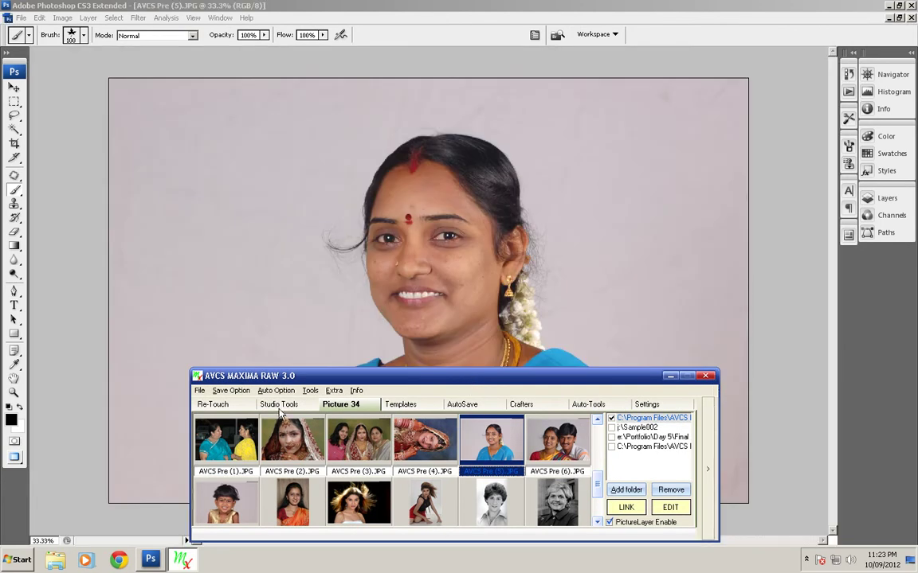
{"action": "left_click", "coordinate": [221, 405]}
{"action": "left_click", "coordinate": [366, 427]}
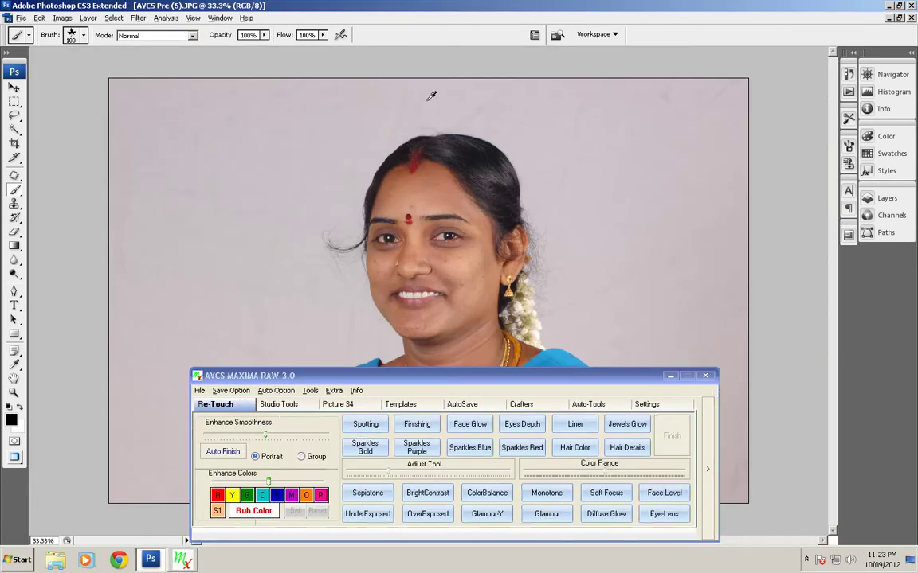
- Set the soft brush's master diameter to 68 px for working on the woman's face
{"action": "left_click", "coordinate": [523, 287]}
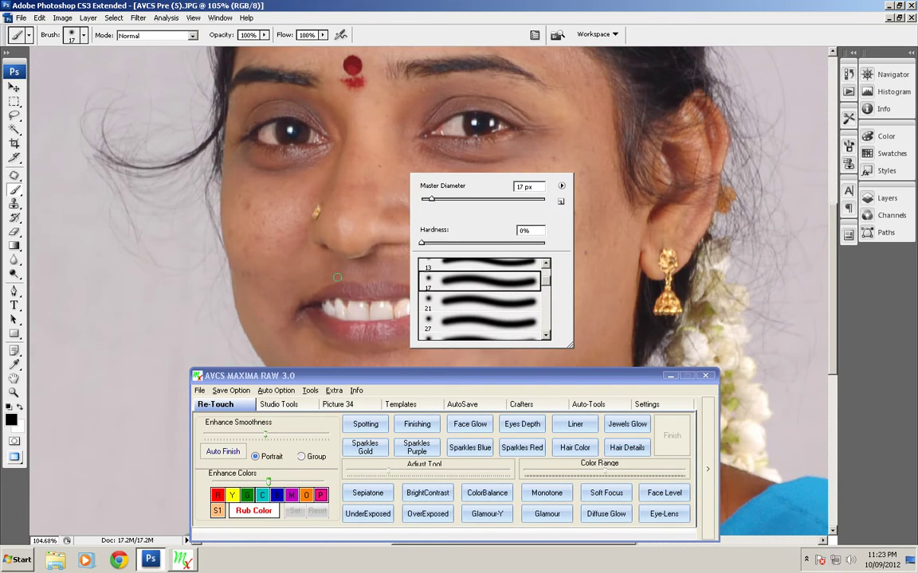
{"action": "left_click_drag", "start_coordinate": [431, 199], "coordinate": [453, 201]}
{"action": "left_click", "coordinate": [431, 5]}
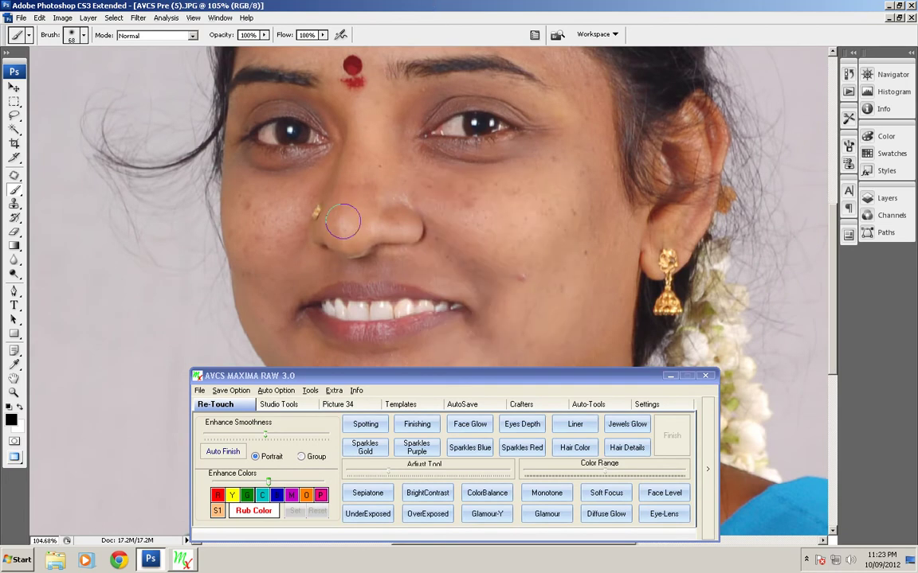
- Start the Spotting retouch and set the brush to 40% opacity and size 70
{"action": "left_click", "coordinate": [368, 423]}
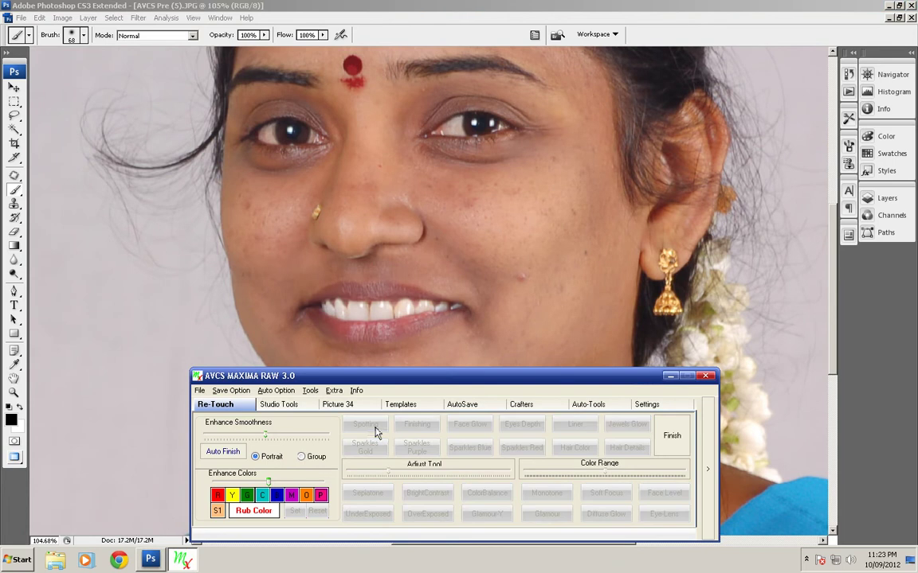
{"action": "left_click", "coordinate": [377, 7]}
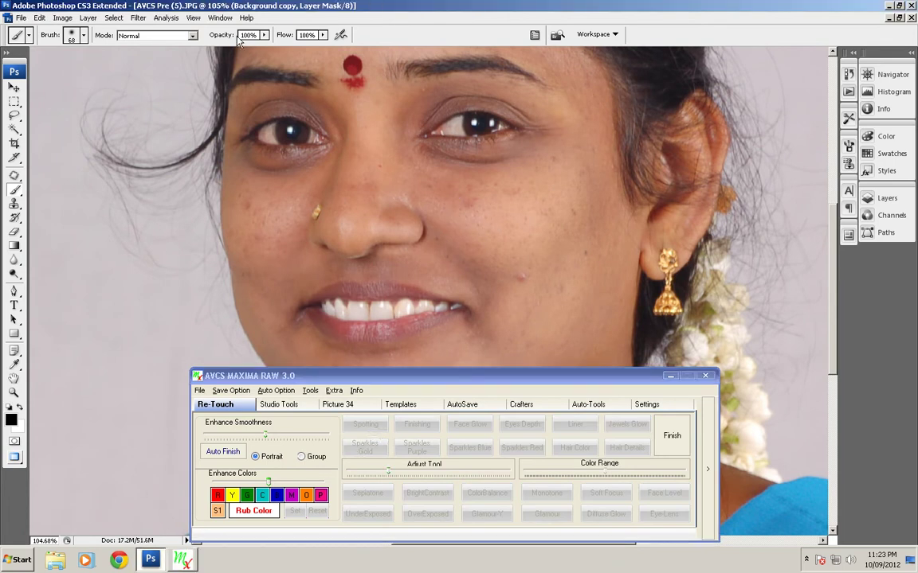
{"action": "type", "text": "40"}
{"action": "key", "text": "Return"}
{"action": "key", "text": "bracketright"}
- Brush away the blemishes on the cheeks, nose and chin with the Spotting brush
{"action": "left_click_drag", "start_coordinate": [471, 198], "coordinate": [477, 186]}
{"action": "left_click_drag", "start_coordinate": [521, 276], "coordinate": [474, 258]}
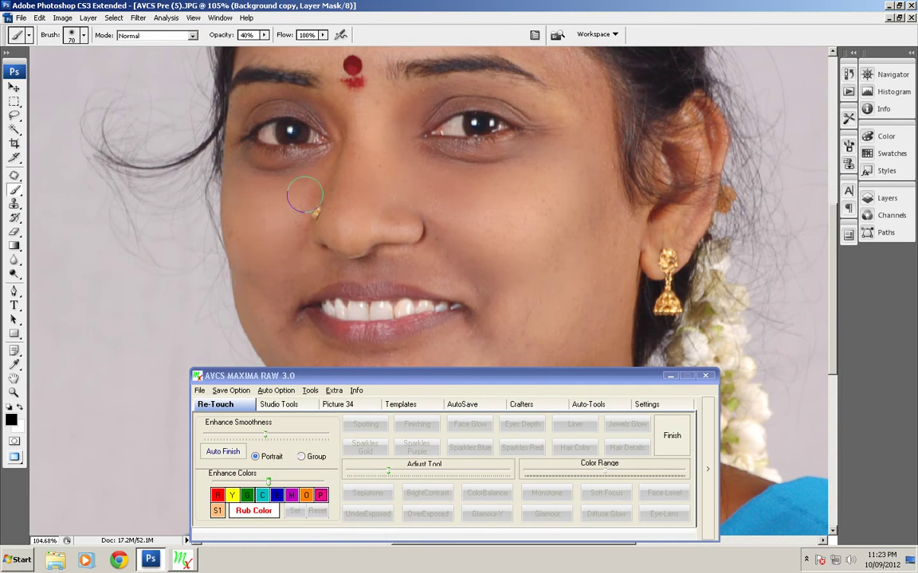
{"action": "scroll", "coordinate": [305, 197], "scroll_direction": "down", "scroll_amount": 3}
{"action": "scroll", "coordinate": [307, 230], "scroll_direction": "left", "scroll_amount": 1}
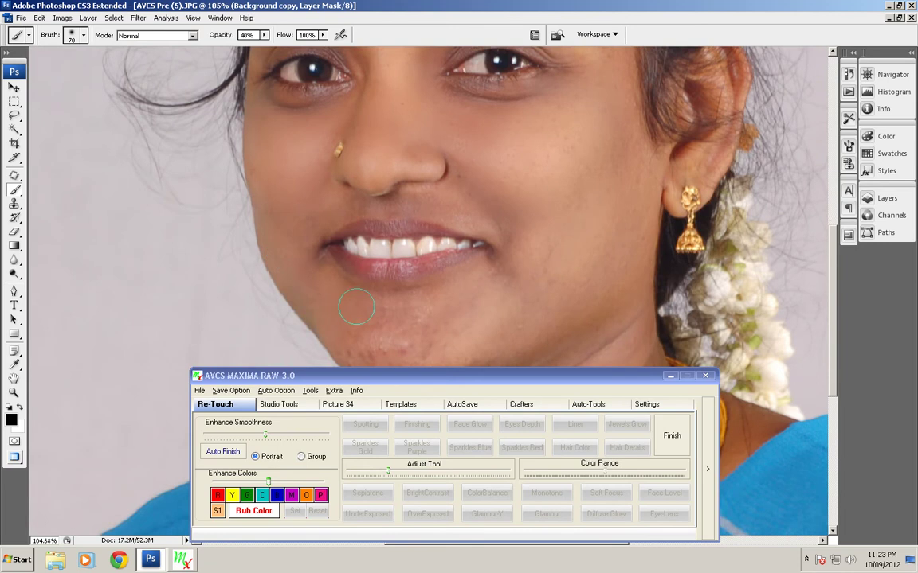
{"action": "scroll", "coordinate": [349, 302], "scroll_direction": "down", "scroll_amount": 3}
{"action": "scroll", "coordinate": [434, 280], "scroll_direction": "left", "scroll_amount": 1}
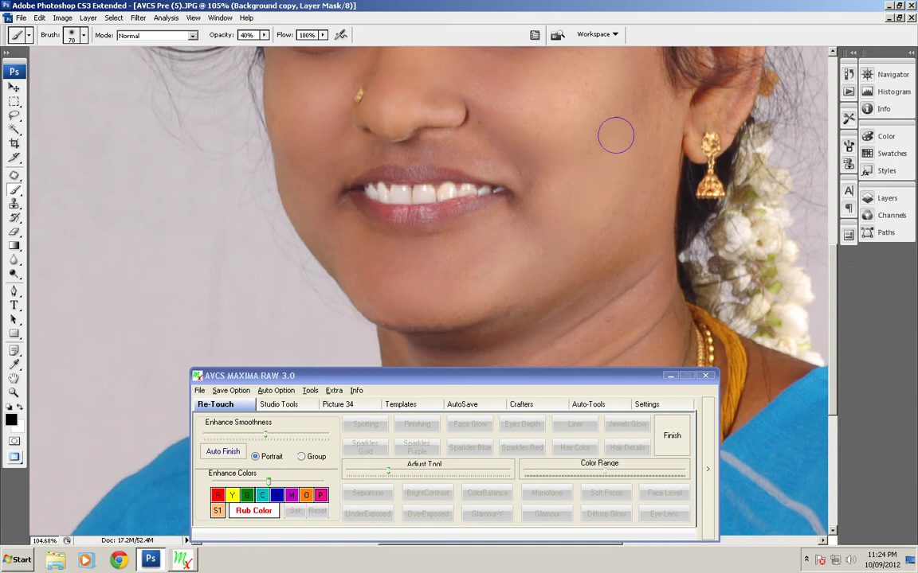
- Brush away the spots on the forehead above the bindi and eyebrows
{"action": "scroll", "coordinate": [593, 243], "scroll_direction": "up", "scroll_amount": 5}
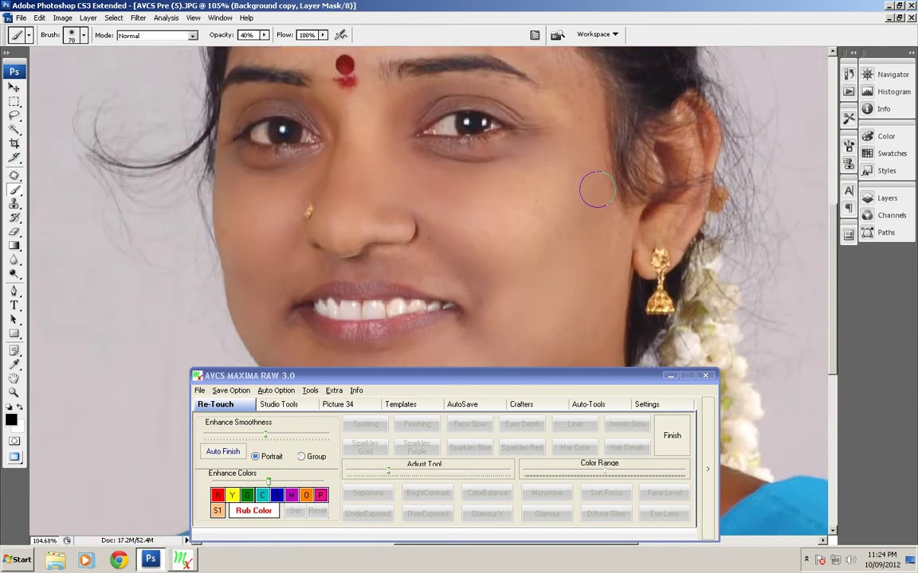
{"action": "scroll", "coordinate": [585, 195], "scroll_direction": "up", "scroll_amount": 5}
{"action": "scroll", "coordinate": [581, 199], "scroll_direction": "right", "scroll_amount": 2}
{"action": "scroll", "coordinate": [483, 107], "scroll_direction": "up", "scroll_amount": 5}
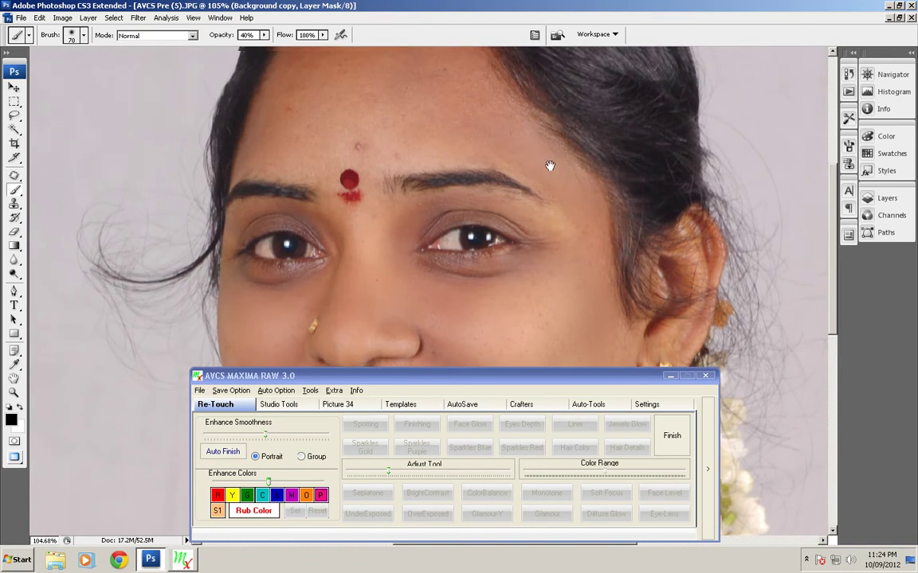
{"action": "scroll", "coordinate": [510, 175], "scroll_direction": "left", "scroll_amount": 2}
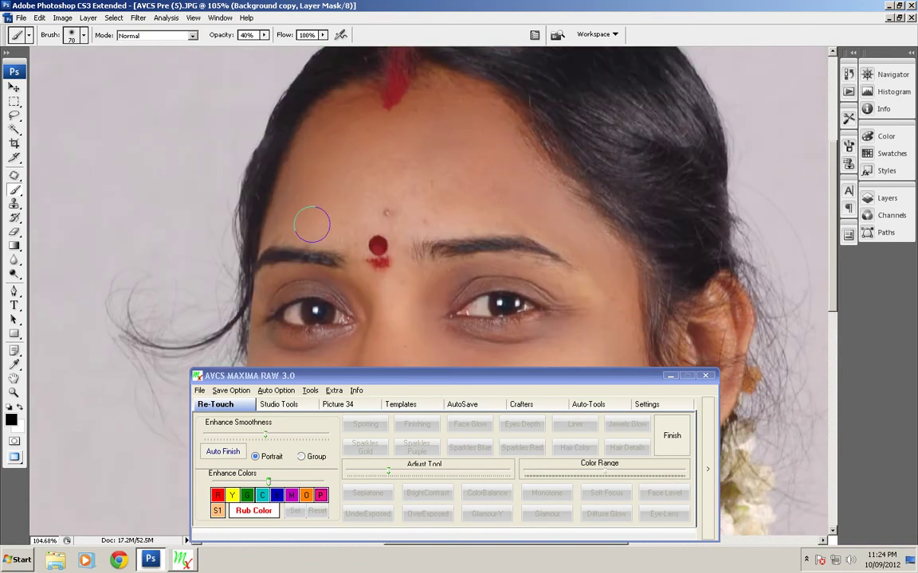
{"action": "left_click", "coordinate": [386, 209]}
{"action": "left_click", "coordinate": [426, 214]}
- Brush out the marks and creases on the neck below the chin, and finish the Spotting retouch
{"action": "scroll", "coordinate": [478, 195], "scroll_direction": "down", "scroll_amount": 7}
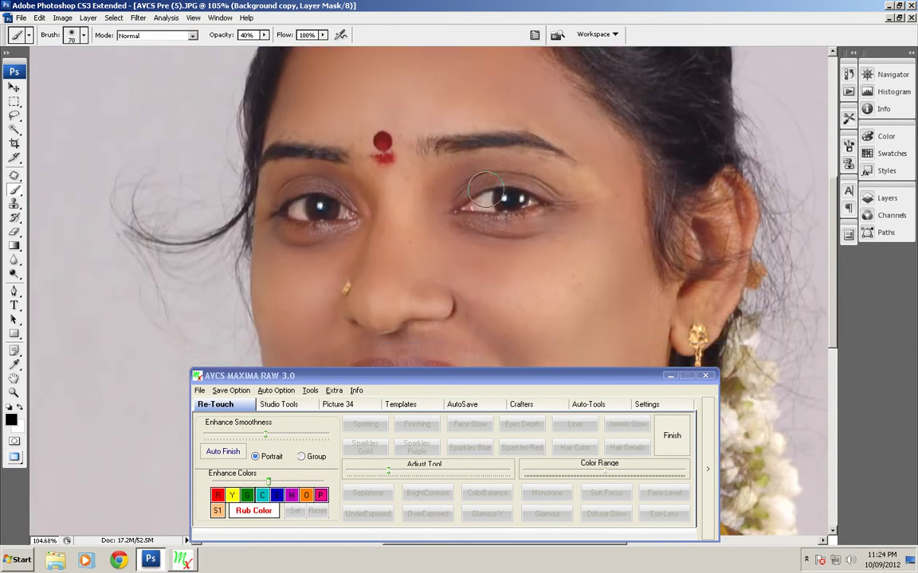
{"action": "left_click_drag", "start_coordinate": [349, 277], "coordinate": [414, 211]}
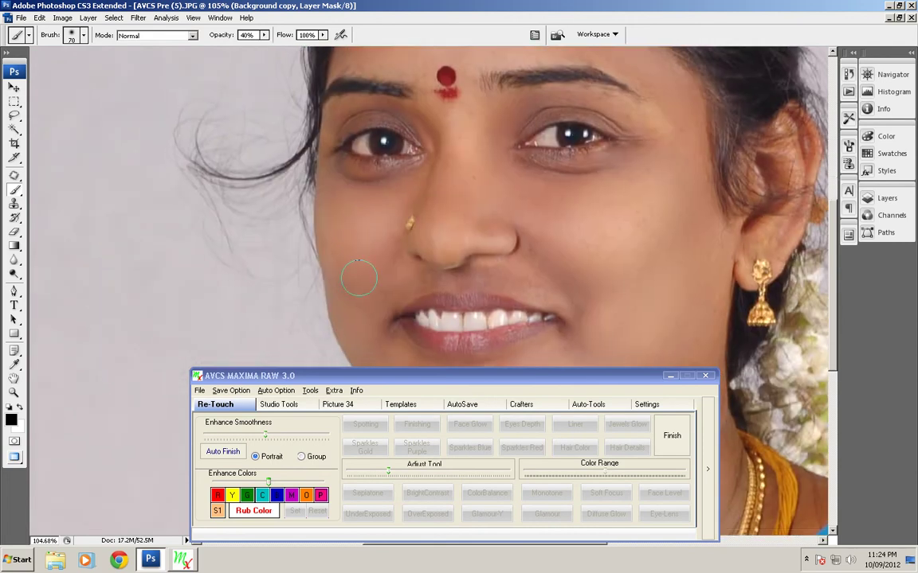
{"action": "left_click_drag", "start_coordinate": [461, 309], "coordinate": [426, 243]}
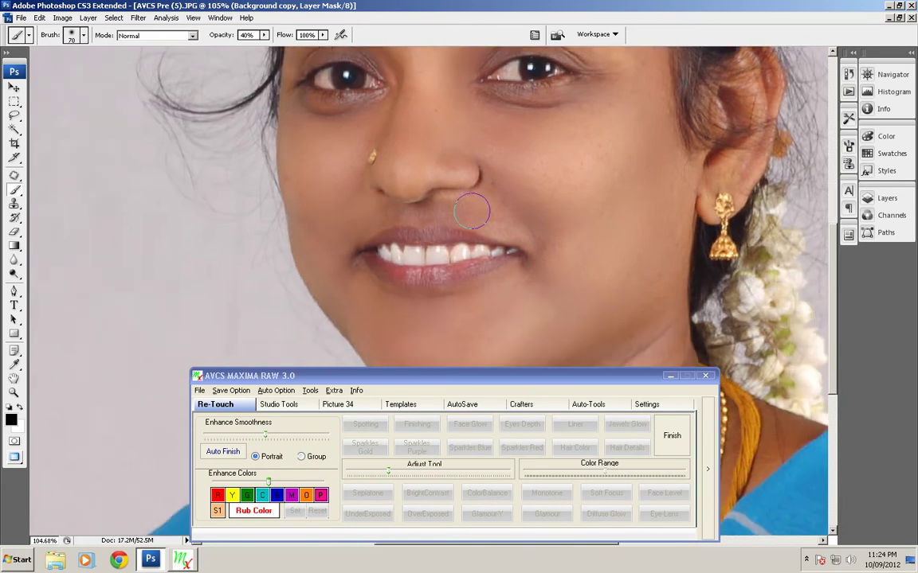
{"action": "left_click_drag", "start_coordinate": [595, 225], "coordinate": [577, 268]}
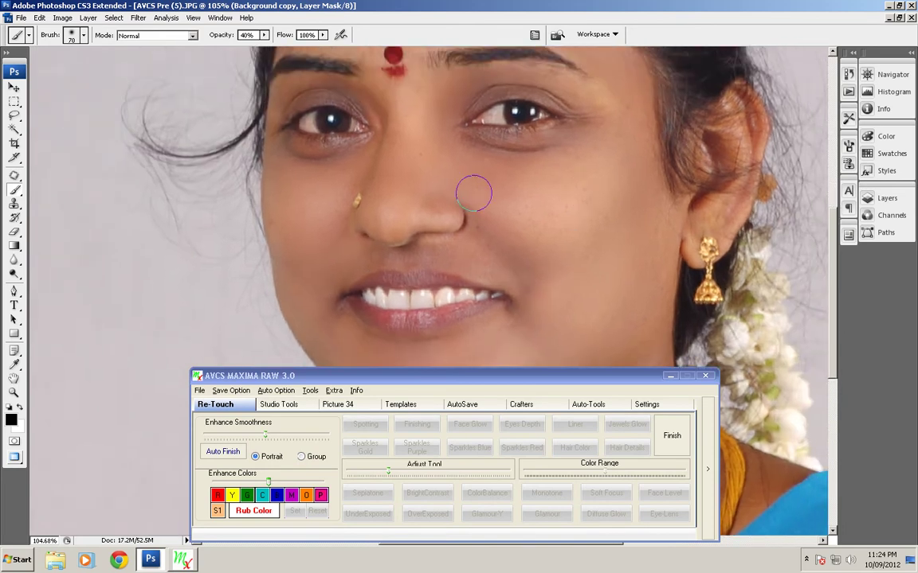
{"action": "scroll", "coordinate": [647, 271], "scroll_direction": "down", "scroll_amount": 5}
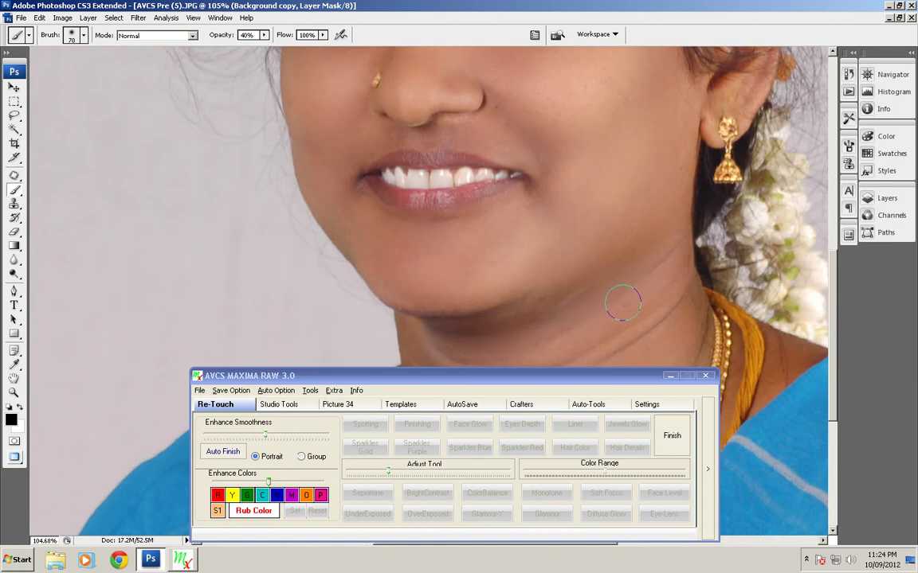
{"action": "left_click_drag", "start_coordinate": [622, 338], "coordinate": [665, 226]}
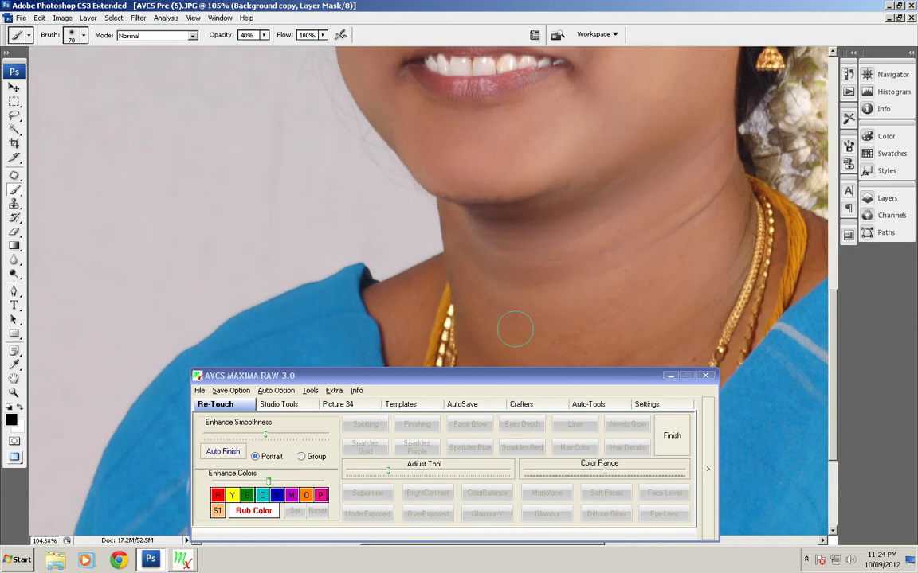
{"action": "scroll", "coordinate": [514, 329], "scroll_direction": "down", "scroll_amount": 4}
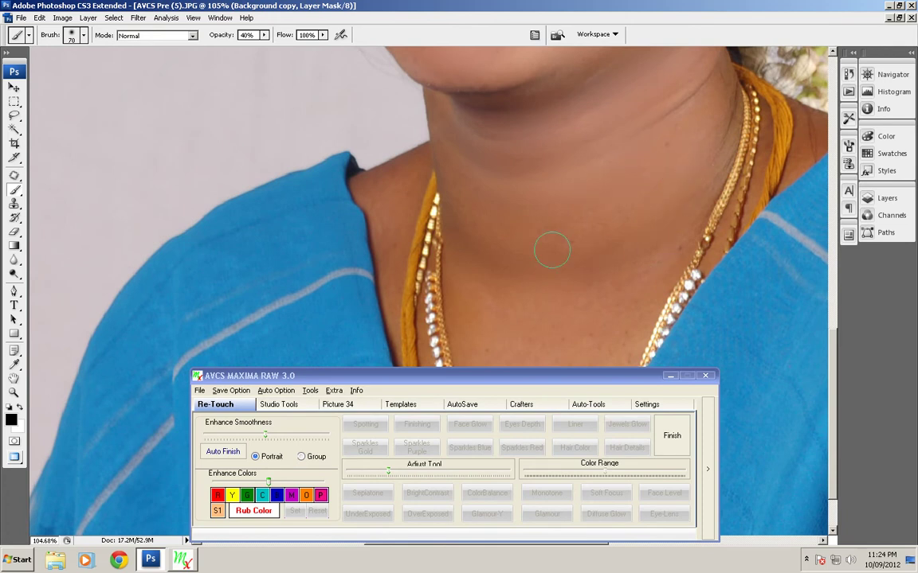
{"action": "scroll", "coordinate": [552, 251], "scroll_direction": "up", "scroll_amount": 6}
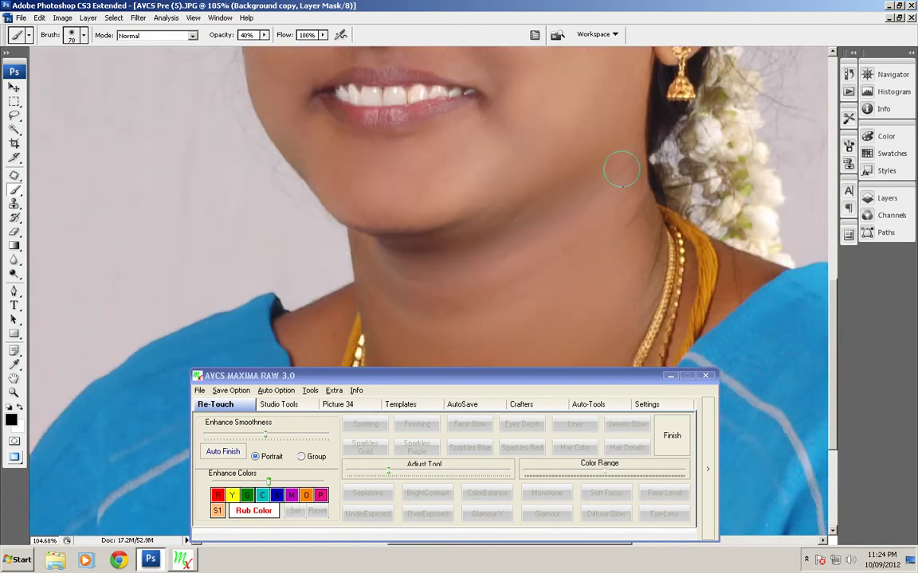
{"action": "scroll", "coordinate": [621, 169], "scroll_direction": "up", "scroll_amount": 10}
{"action": "scroll", "coordinate": [536, 260], "scroll_direction": "down", "scroll_amount": 2}
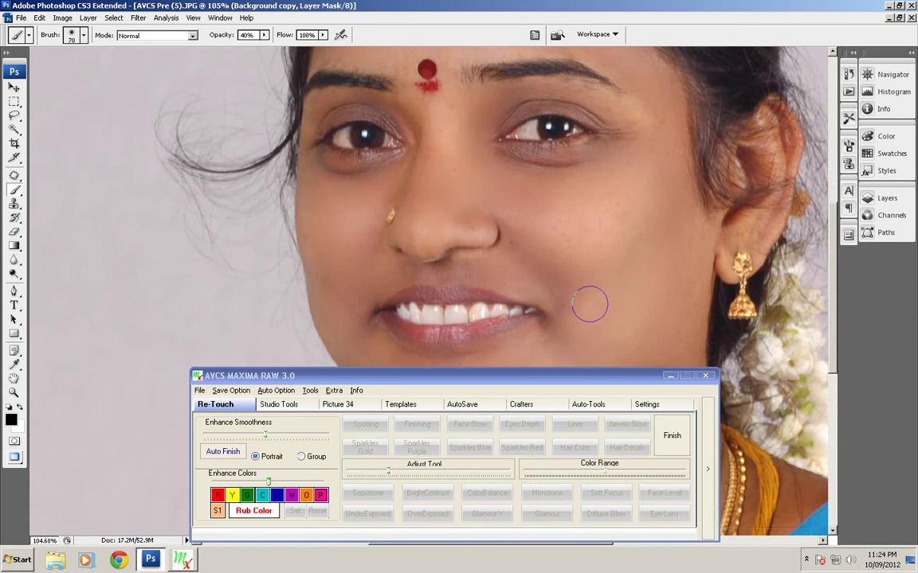
{"action": "left_click", "coordinate": [665, 440]}
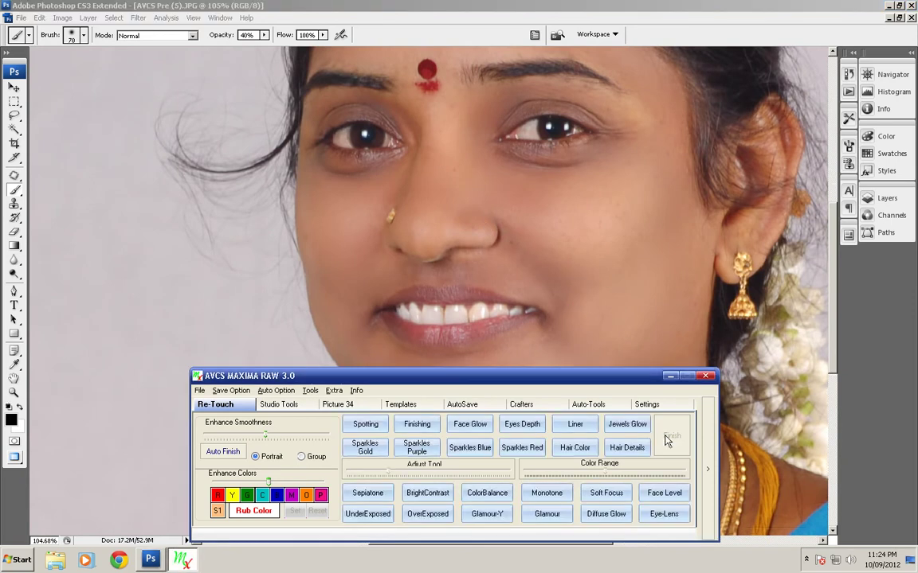
- Start the Finishing retouch and reduce the brush size to 40
{"action": "left_click", "coordinate": [416, 426]}
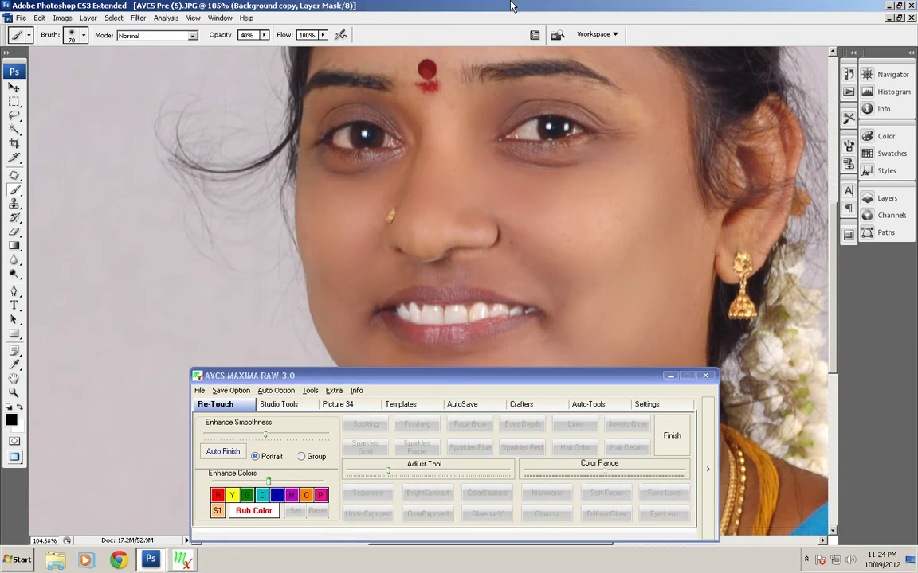
{"action": "scroll", "coordinate": [483, 190], "scroll_direction": "up", "scroll_amount": 6}
{"action": "key", "text": "bracketleft"}
{"action": "key", "text": "bracketleft"}
{"action": "key", "text": "bracketleft"}
- Smooth the small remaining spots beside the nose, on the cheeks and around the eyes, and complete the Finishing retouch
{"action": "scroll", "coordinate": [529, 240], "scroll_direction": "down", "scroll_amount": 5}
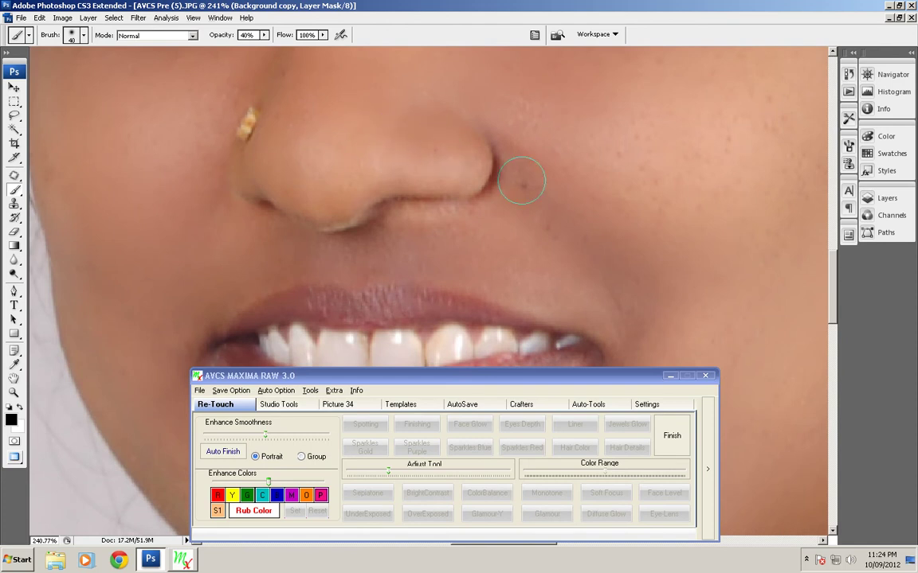
{"action": "scroll", "coordinate": [593, 343], "scroll_direction": "up", "scroll_amount": 5}
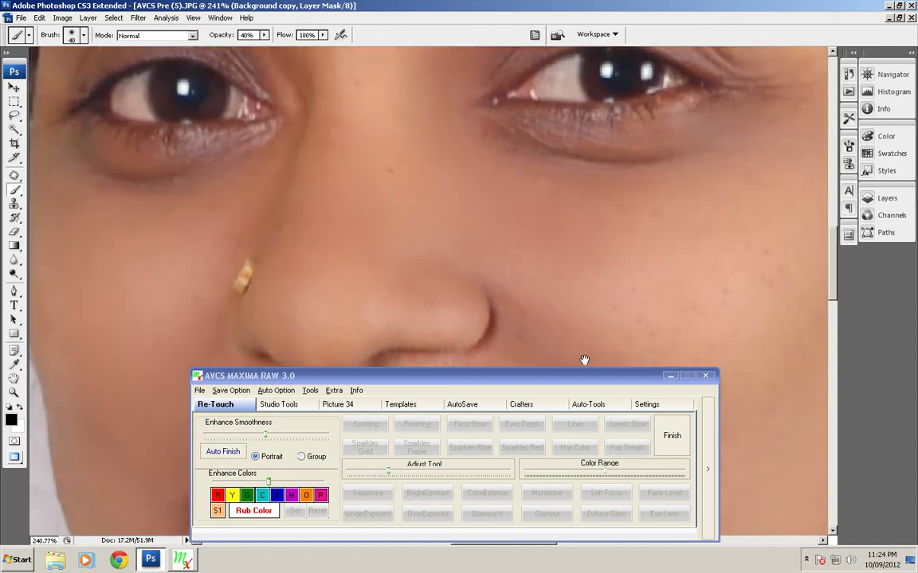
{"action": "mouse_move", "coordinate": [196, 268]}
{"action": "left_mouse_down"}
{"action": "mouse_move", "coordinate": [441, 258]}
{"action": "mouse_move", "coordinate": [450, 209]}
{"action": "left_mouse_up"}
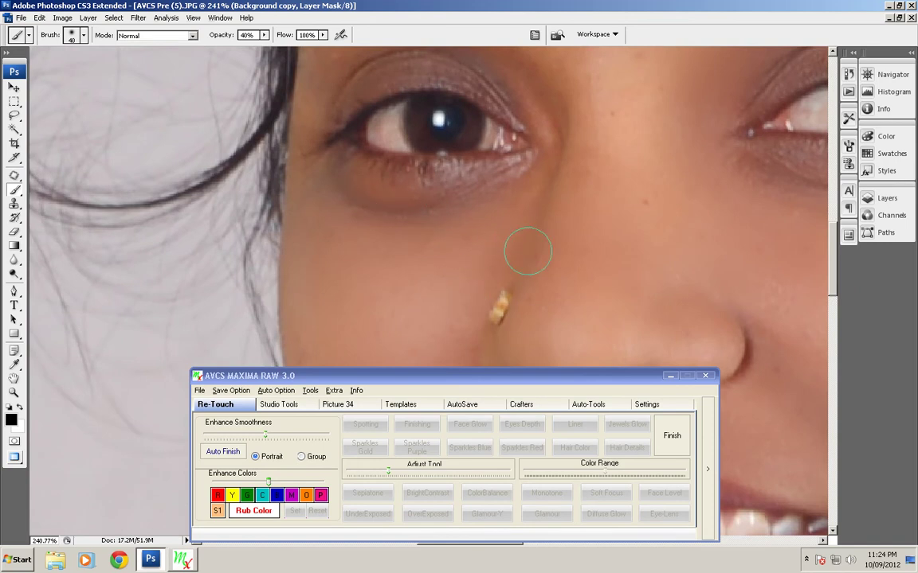
{"action": "scroll", "coordinate": [510, 247], "scroll_direction": "up", "scroll_amount": 3}
{"action": "scroll", "coordinate": [262, 250], "scroll_direction": "right", "scroll_amount": 5}
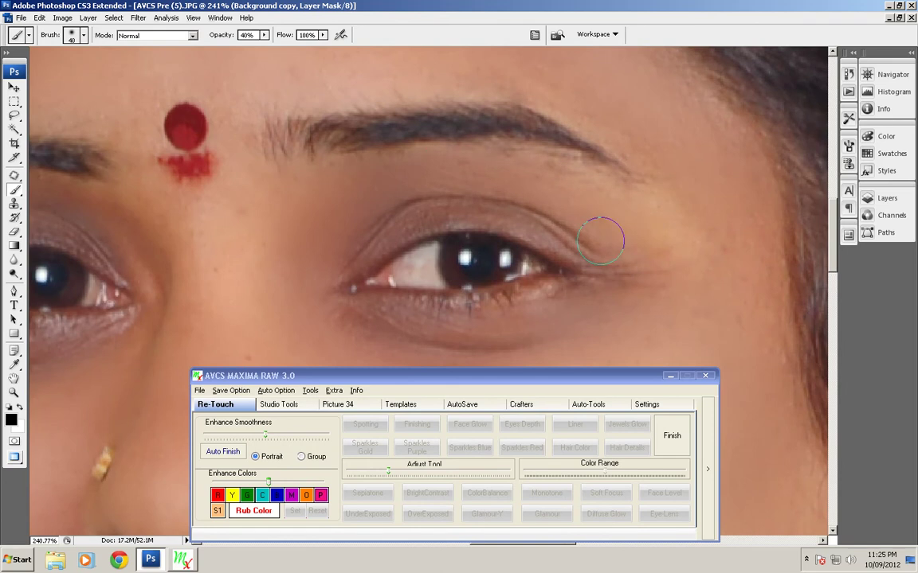
{"action": "scroll", "coordinate": [414, 250], "scroll_direction": "down", "scroll_amount": 4}
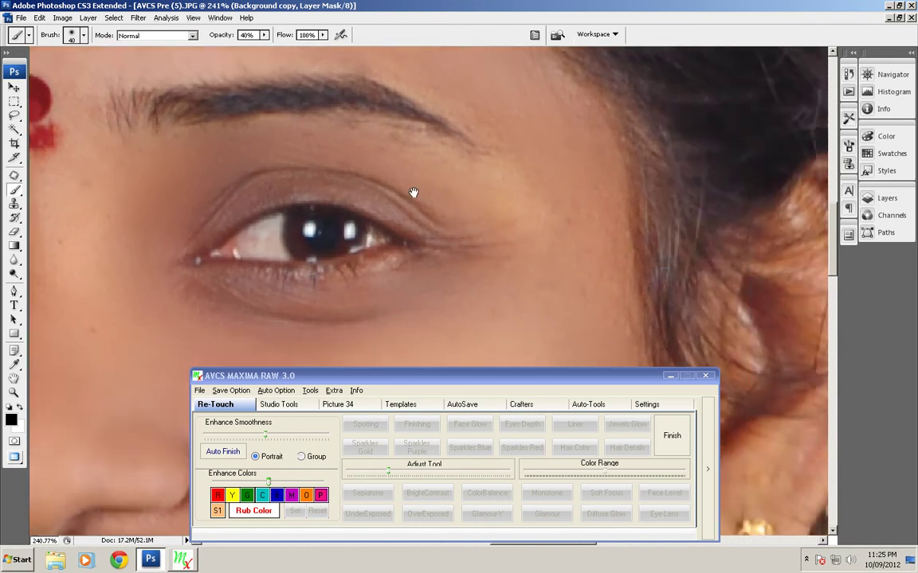
{"action": "scroll", "coordinate": [476, 228], "scroll_direction": "down", "scroll_amount": 3}
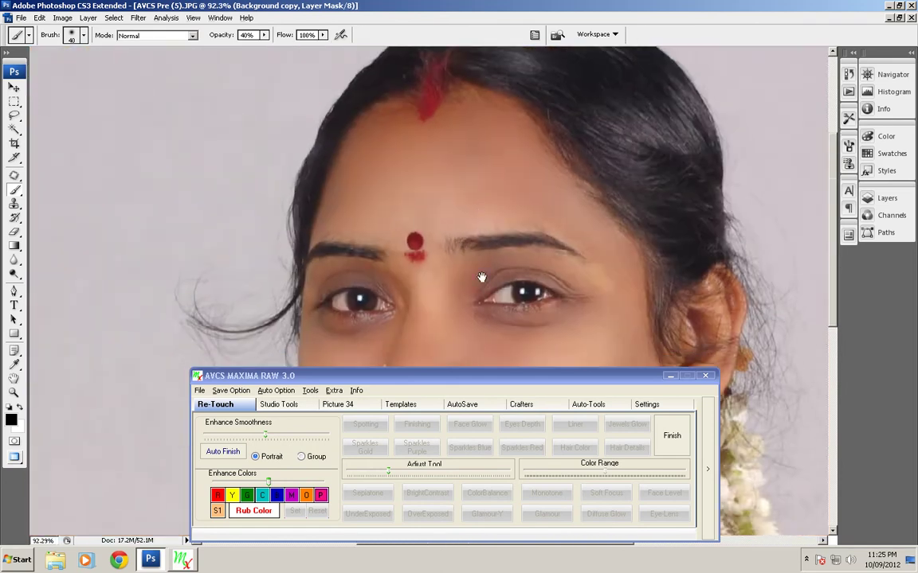
{"action": "left_click", "coordinate": [683, 448]}
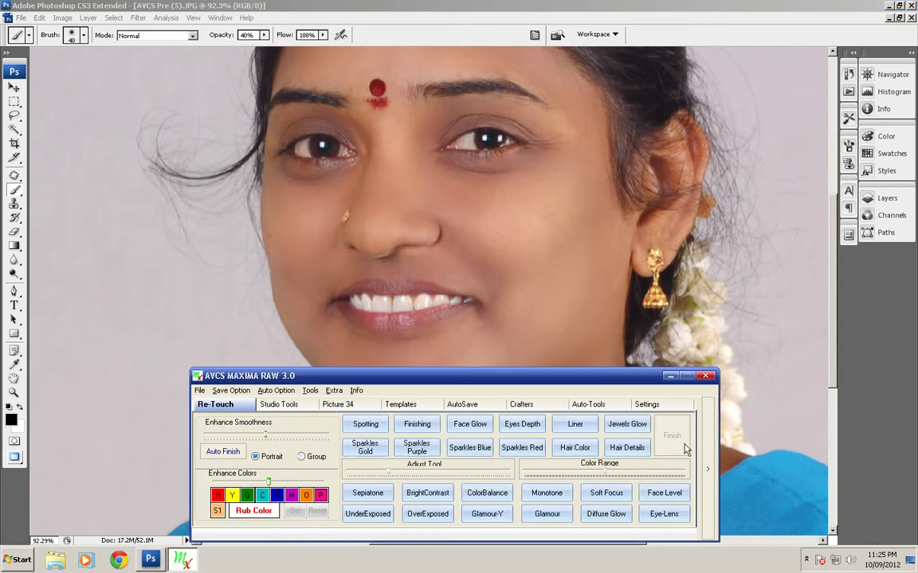
- Start Face Glow and brighten the cheeks with a soft 168 px brush at 20% opacity
{"action": "left_click", "coordinate": [469, 428]}
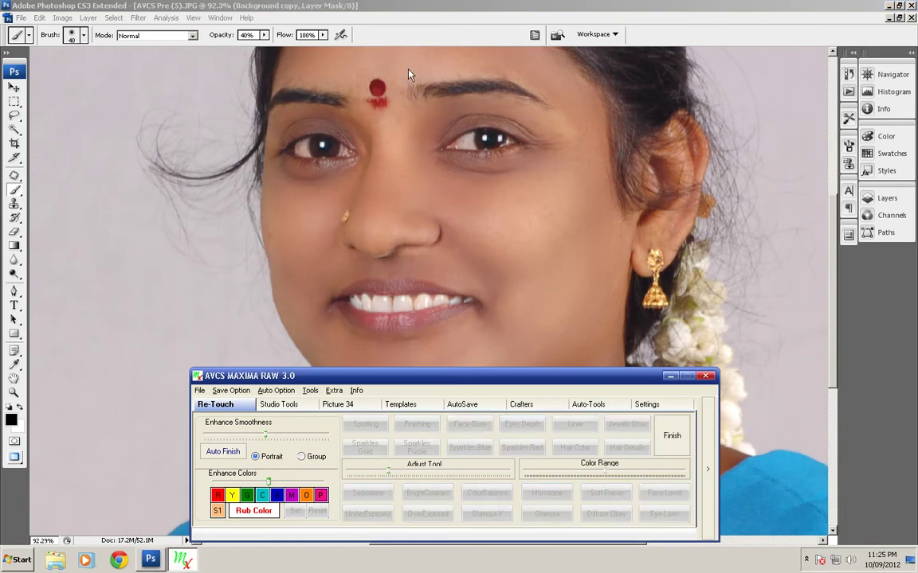
{"action": "right_click", "coordinate": [488, 223]}
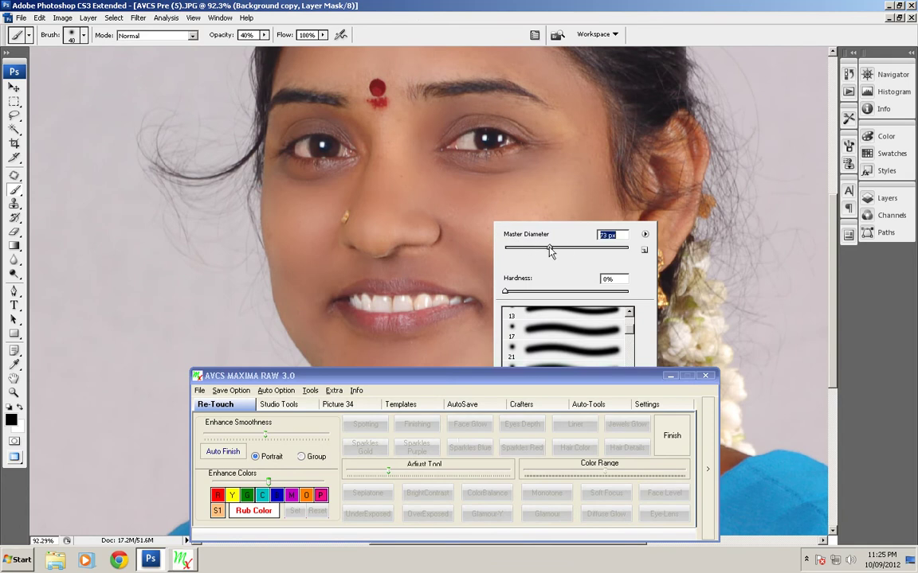
{"action": "left_click_drag", "start_coordinate": [585, 255], "coordinate": [591, 252]}
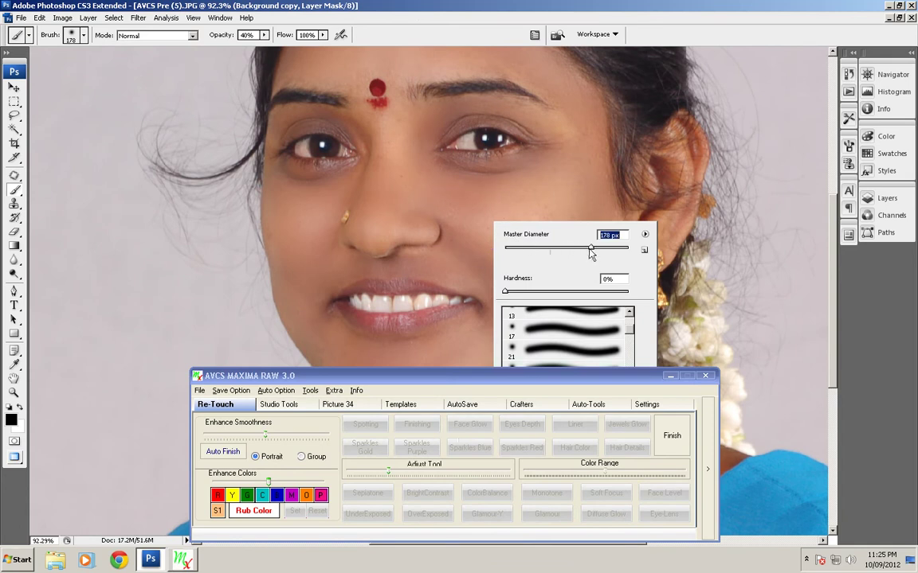
{"action": "left_click", "coordinate": [532, 7]}
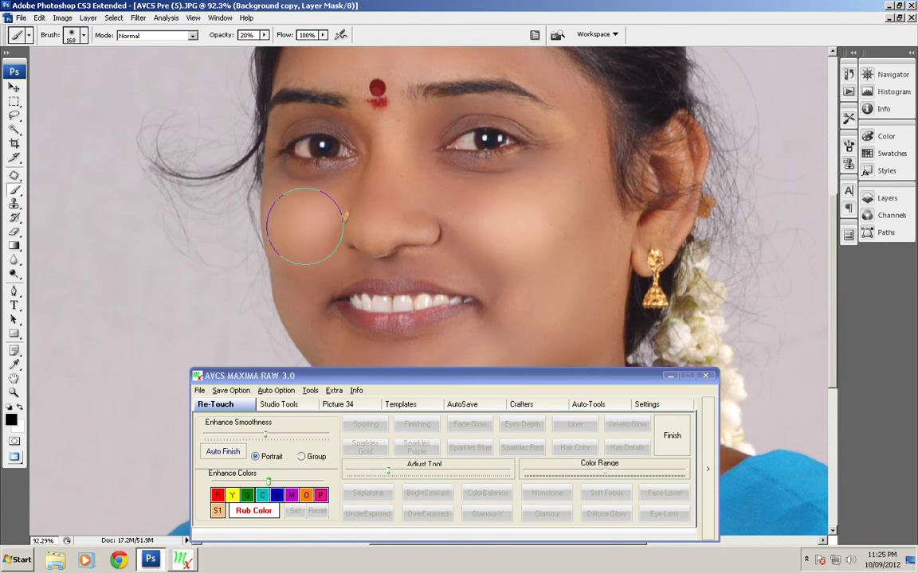
- Brighten the chin and the forehead with the soft 168 px Face Glow brush at 20% opacity
{"action": "scroll", "coordinate": [318, 227], "scroll_direction": "down", "scroll_amount": 3}
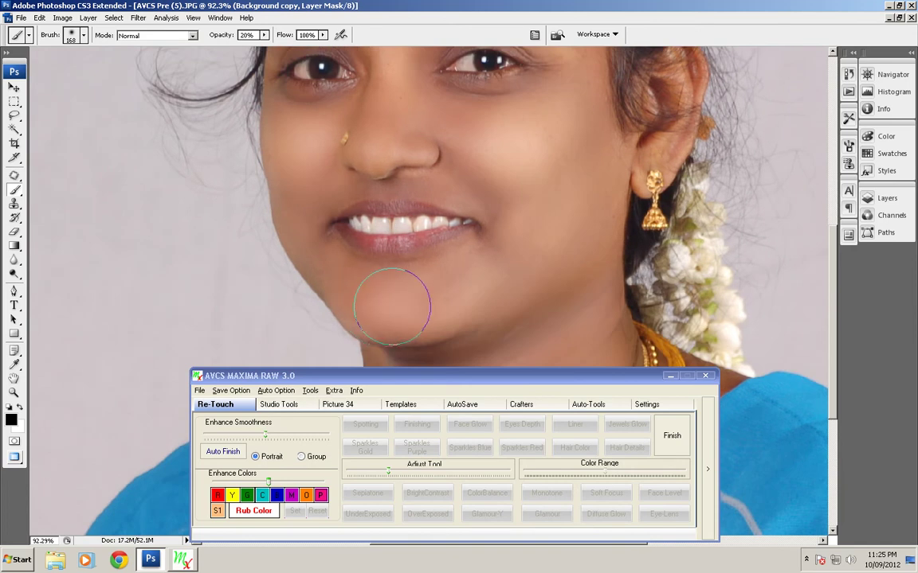
{"action": "scroll", "coordinate": [374, 306], "scroll_direction": "up", "scroll_amount": 6}
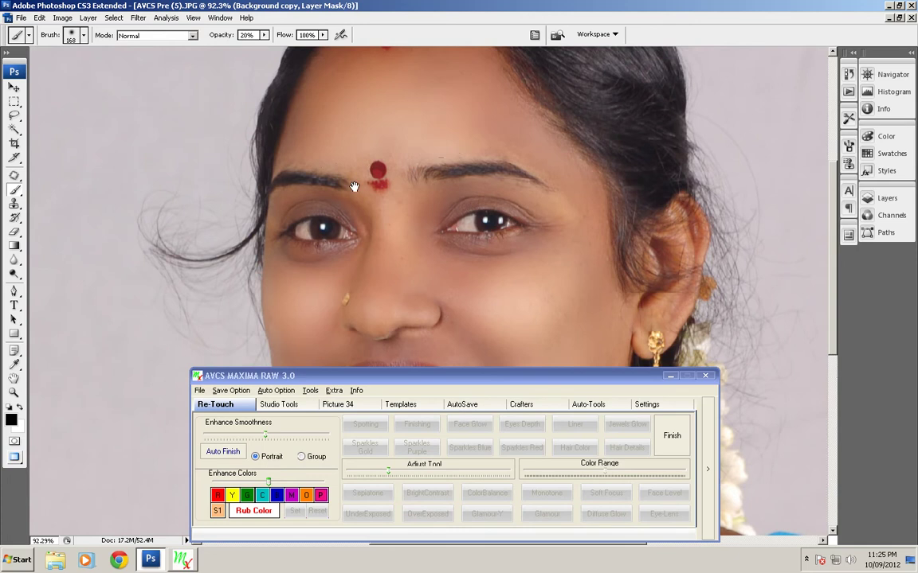
{"action": "scroll", "coordinate": [390, 207], "scroll_direction": "down", "scroll_amount": 3}
- Reduce the brush size to 45, brighten the bridge and tip of the nose, and complete Face Glow
{"action": "key", "text": "bracketleft"}
{"action": "key", "text": "bracketleft"}
{"action": "key", "text": "bracketleft"}
{"action": "key", "text": "bracketleft"}
{"action": "key", "text": "bracketleft"}
{"action": "key", "text": "bracketleft"}
{"action": "key", "text": "bracketleft"}
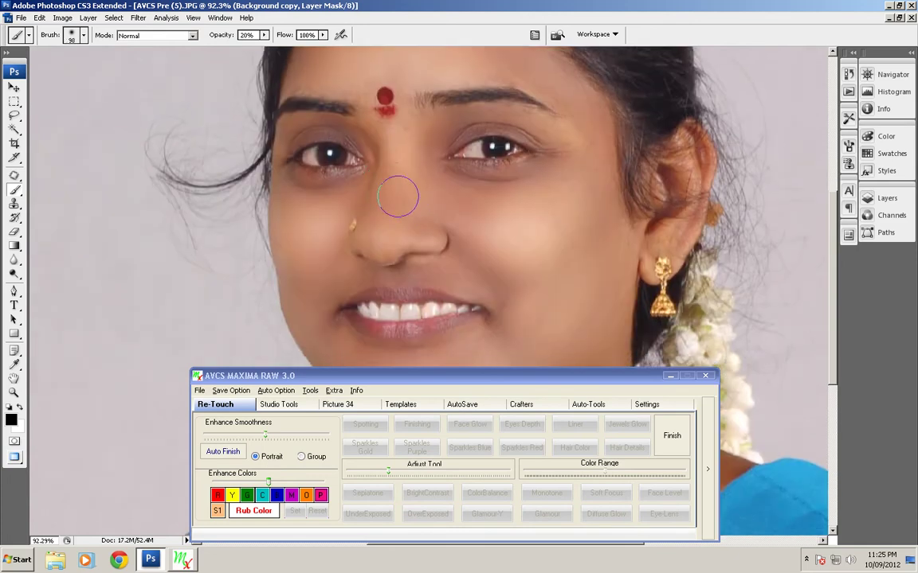
{"action": "scroll", "coordinate": [388, 211], "scroll_direction": "up", "scroll_amount": 3}
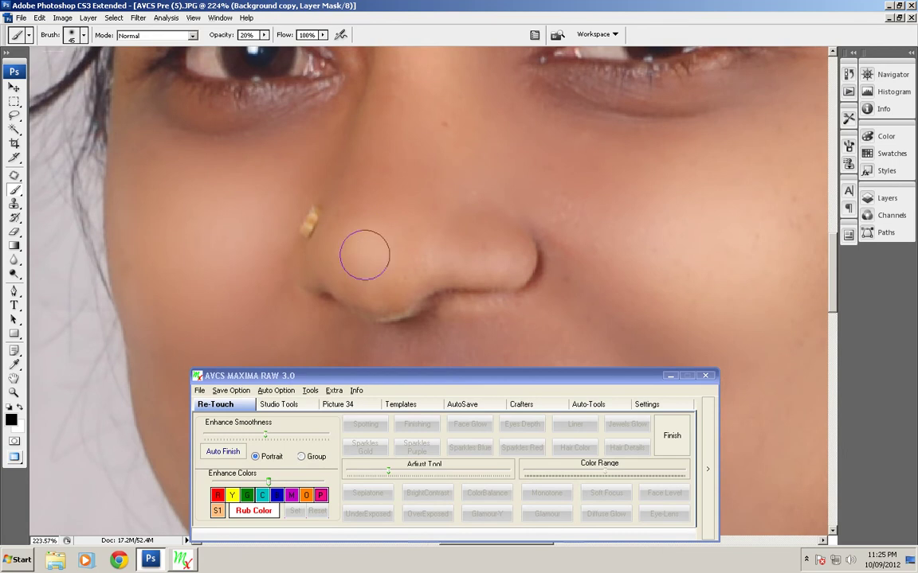
{"action": "key", "text": "space"}
{"action": "left_click_drag", "start_coordinate": [369, 214], "coordinate": [363, 239]}
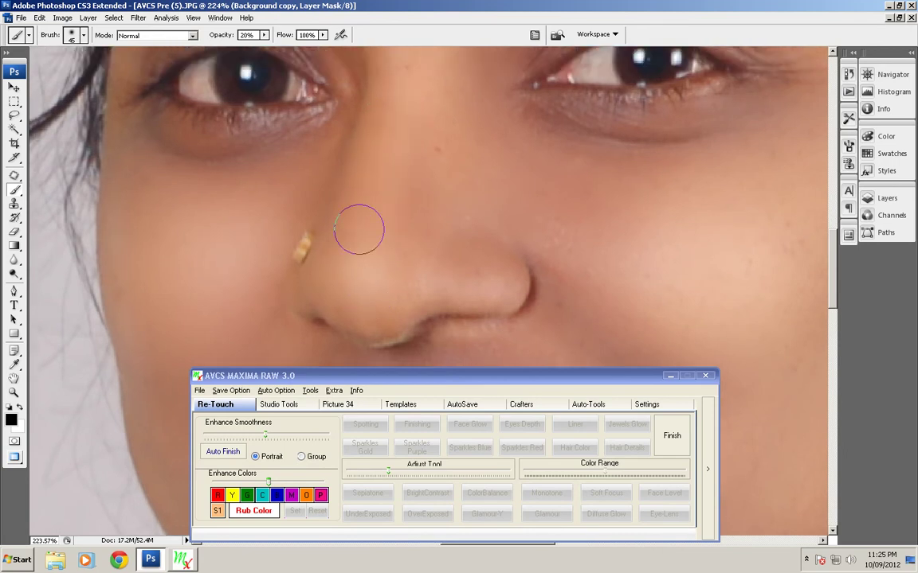
{"action": "scroll", "coordinate": [350, 275], "scroll_direction": "down", "scroll_amount": 6}
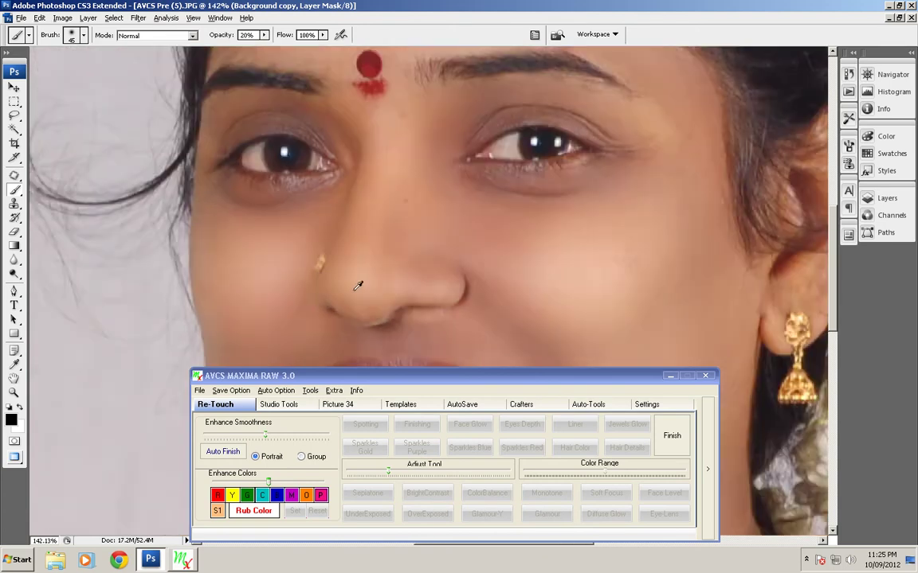
{"action": "left_click_drag", "start_coordinate": [411, 292], "coordinate": [424, 237]}
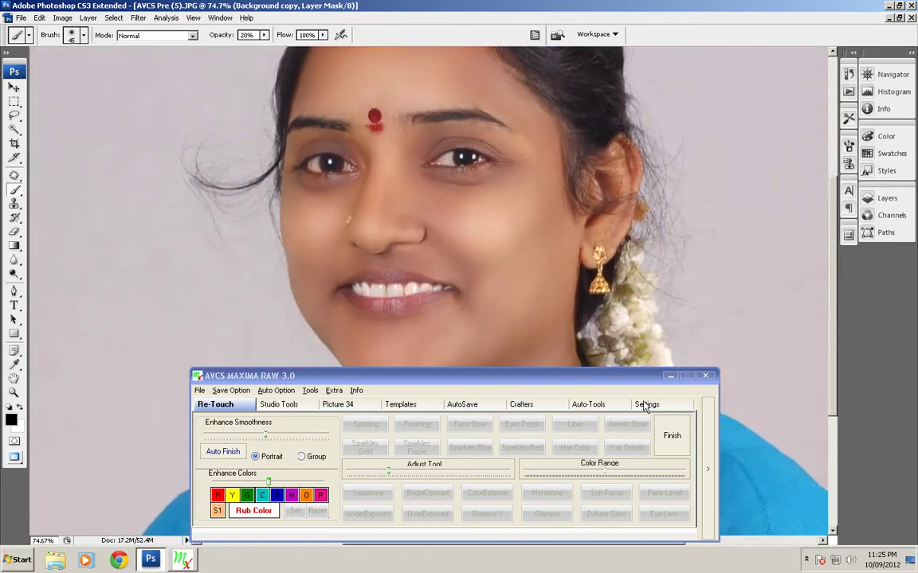
{"action": "left_click", "coordinate": [672, 437]}
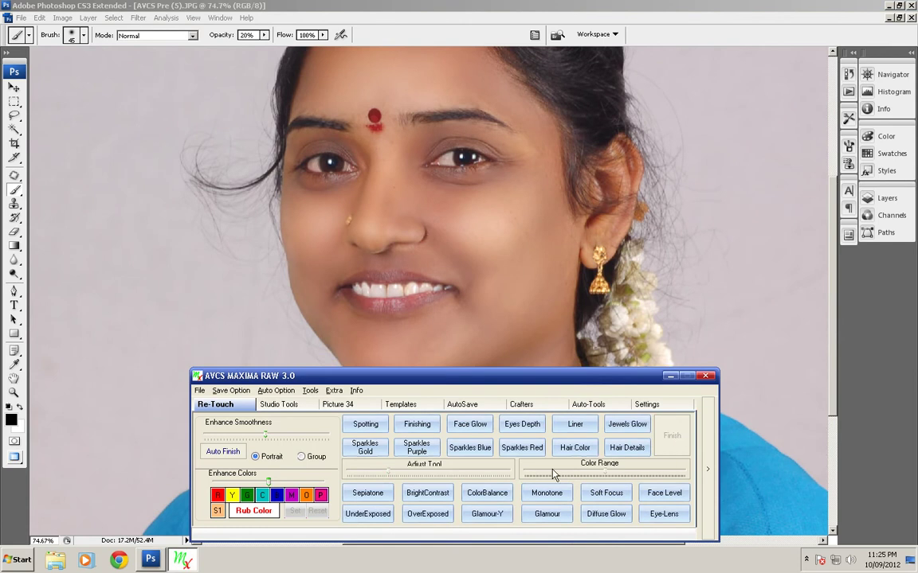
- Start Eyes Depth and deepen the eye nearest the earring with the 45 px brush at 40% opacity
{"action": "left_click", "coordinate": [525, 430]}
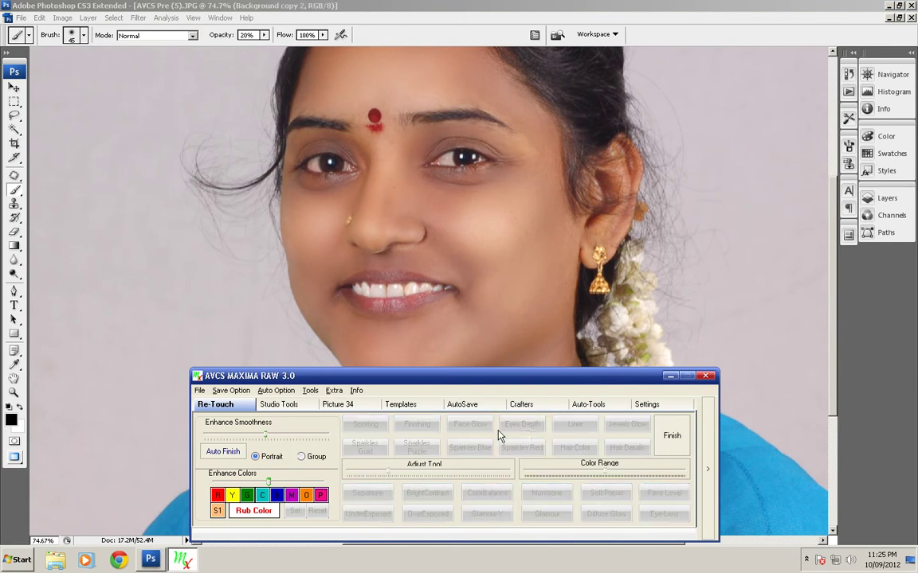
{"action": "left_click", "coordinate": [448, 6]}
{"action": "scroll", "coordinate": [456, 169], "scroll_direction": "up", "scroll_amount": 6}
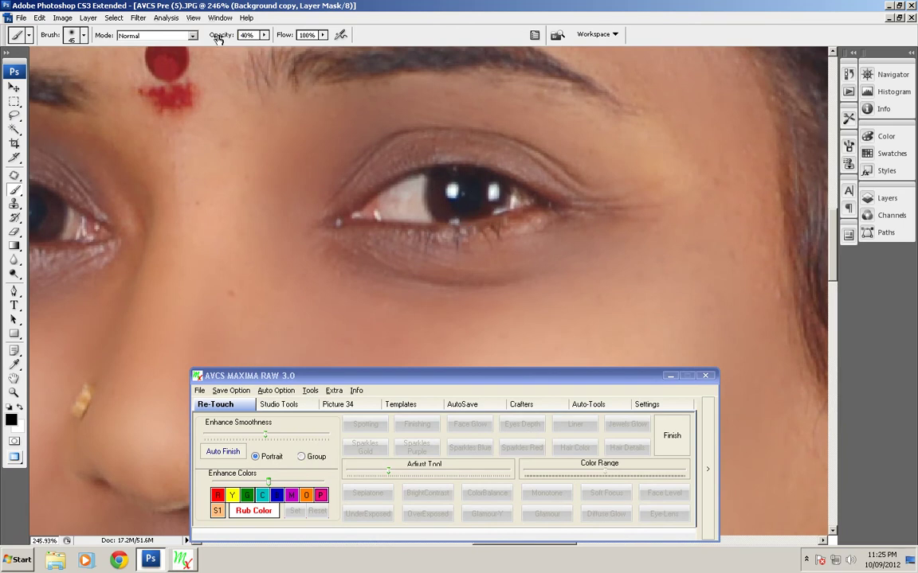
{"action": "mouse_move", "coordinate": [295, 191]}
{"action": "left_mouse_down"}
{"action": "mouse_move", "coordinate": [361, 169]}
{"action": "mouse_move", "coordinate": [478, 170]}
{"action": "mouse_move", "coordinate": [417, 215]}
{"action": "mouse_move", "coordinate": [364, 192]}
{"action": "left_mouse_up"}
{"action": "left_click_drag", "start_coordinate": [419, 165], "coordinate": [435, 237]}
{"action": "mouse_move", "coordinate": [462, 201]}
{"action": "left_mouse_down"}
{"action": "mouse_move", "coordinate": [520, 216]}
{"action": "mouse_move", "coordinate": [308, 208]}
{"action": "mouse_move", "coordinate": [567, 212]}
{"action": "left_mouse_up"}
{"action": "mouse_move", "coordinate": [563, 151]}
{"action": "left_mouse_down"}
{"action": "mouse_move", "coordinate": [547, 139]}
{"action": "mouse_move", "coordinate": [321, 122]}
{"action": "left_mouse_up"}
- Deepen the other eye, lids and lashes in the same way and complete the Eyes Depth retouch
{"action": "left_click_drag", "start_coordinate": [294, 199], "coordinate": [714, 242]}
{"action": "mouse_move", "coordinate": [519, 219]}
{"action": "left_mouse_down"}
{"action": "mouse_move", "coordinate": [355, 214]}
{"action": "mouse_move", "coordinate": [455, 266]}
{"action": "mouse_move", "coordinate": [348, 322]}
{"action": "mouse_move", "coordinate": [486, 307]}
{"action": "mouse_move", "coordinate": [359, 328]}
{"action": "left_mouse_up"}
{"action": "left_click_drag", "start_coordinate": [438, 362], "coordinate": [451, 56]}
{"action": "left_click_drag", "start_coordinate": [614, 358], "coordinate": [464, 158]}
{"action": "mouse_move", "coordinate": [699, 186]}
{"action": "left_mouse_down"}
{"action": "mouse_move", "coordinate": [490, 151]}
{"action": "mouse_move", "coordinate": [362, 179]}
{"action": "mouse_move", "coordinate": [470, 219]}
{"action": "mouse_move", "coordinate": [590, 184]}
{"action": "mouse_move", "coordinate": [671, 206]}
{"action": "mouse_move", "coordinate": [572, 314]}
{"action": "left_mouse_up"}
{"action": "key", "text": "ctrl+z"}
{"action": "key", "text": "ctrl+z"}
{"action": "scroll", "coordinate": [671, 204], "scroll_direction": "down", "scroll_amount": 6}
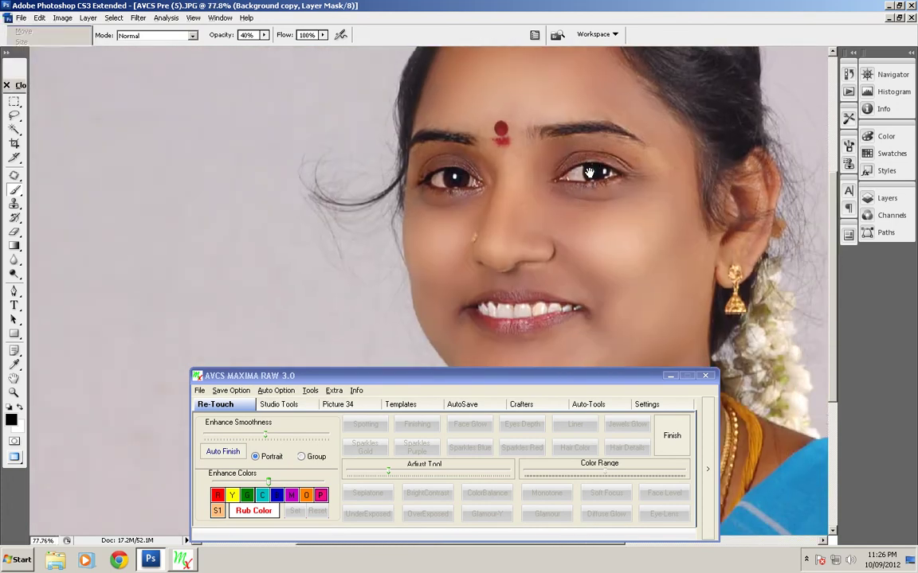
{"action": "left_click_drag", "start_coordinate": [589, 172], "coordinate": [573, 145]}
{"action": "left_click", "coordinate": [670, 437]}
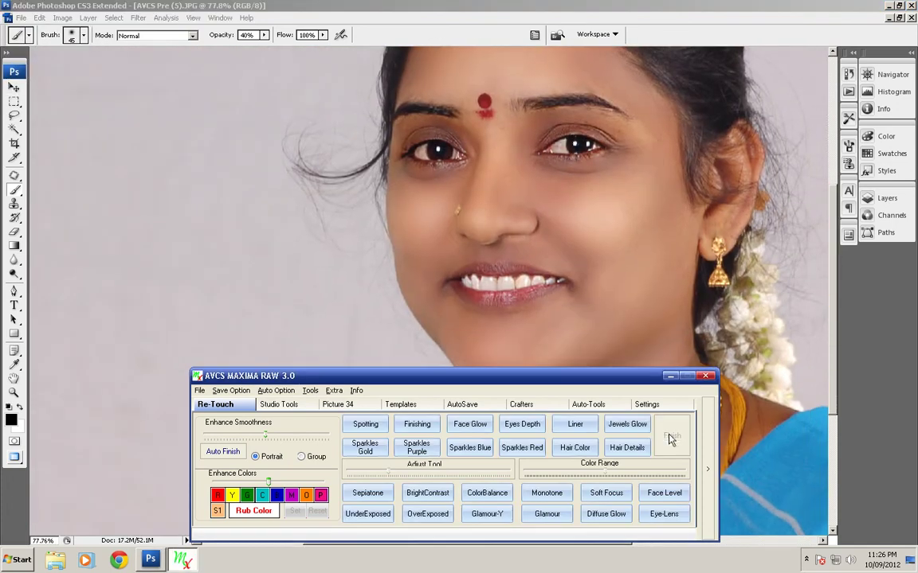
- Start the Liner retouch for the lips and reduce the brush size to 6
{"action": "left_click", "coordinate": [570, 426]}
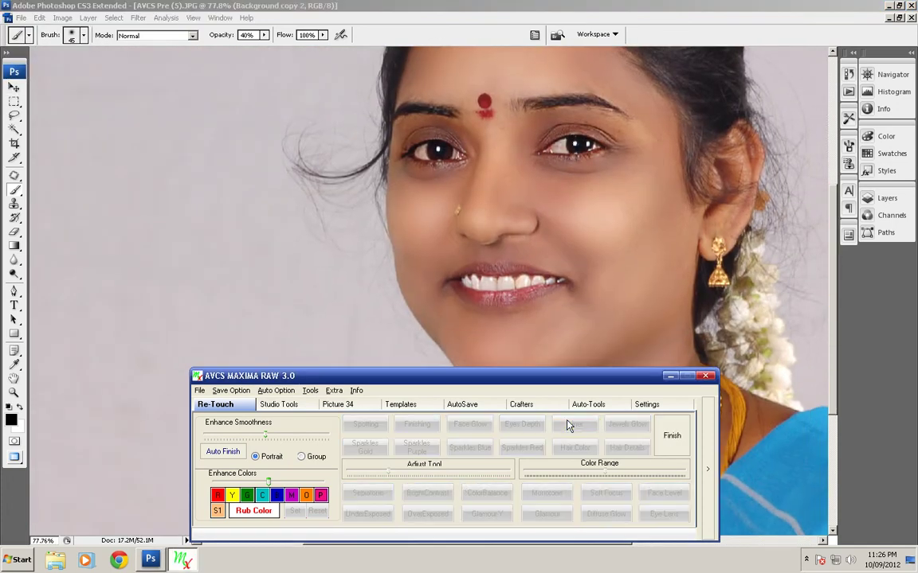
{"action": "scroll", "coordinate": [466, 280], "scroll_direction": "up", "scroll_amount": 4}
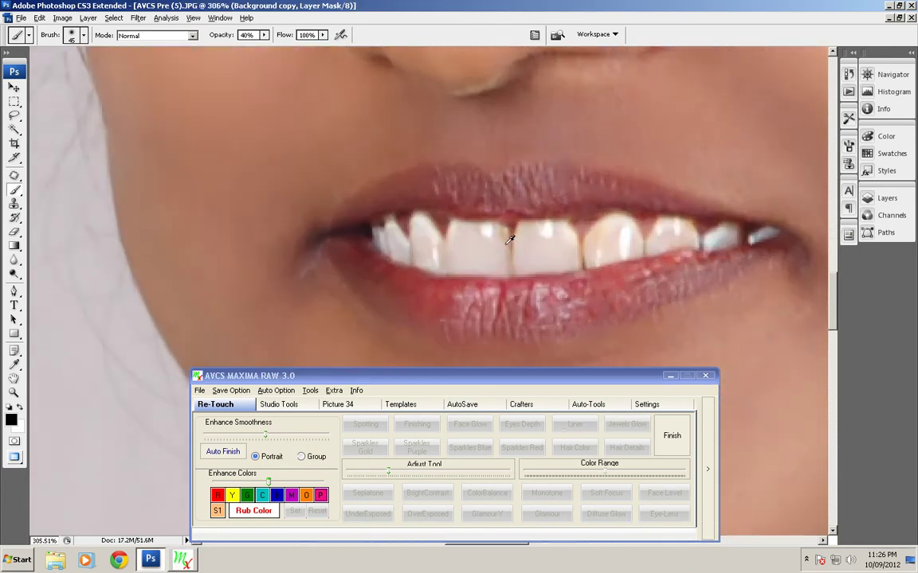
{"action": "key", "text": "bracketleft"}
{"action": "key", "text": "bracketleft"}
{"action": "key", "text": "bracketleft"}
{"action": "key", "text": "bracketleft"}
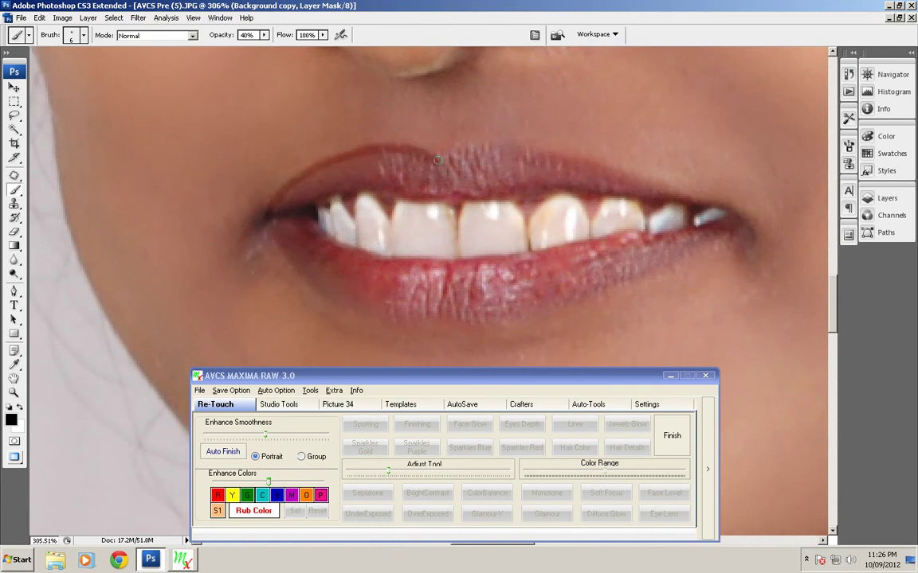
- Outline the edges of the upper and lower lips with the 6 px Liner brush at 40% opacity
{"action": "left_click_drag", "start_coordinate": [596, 165], "coordinate": [695, 201]}
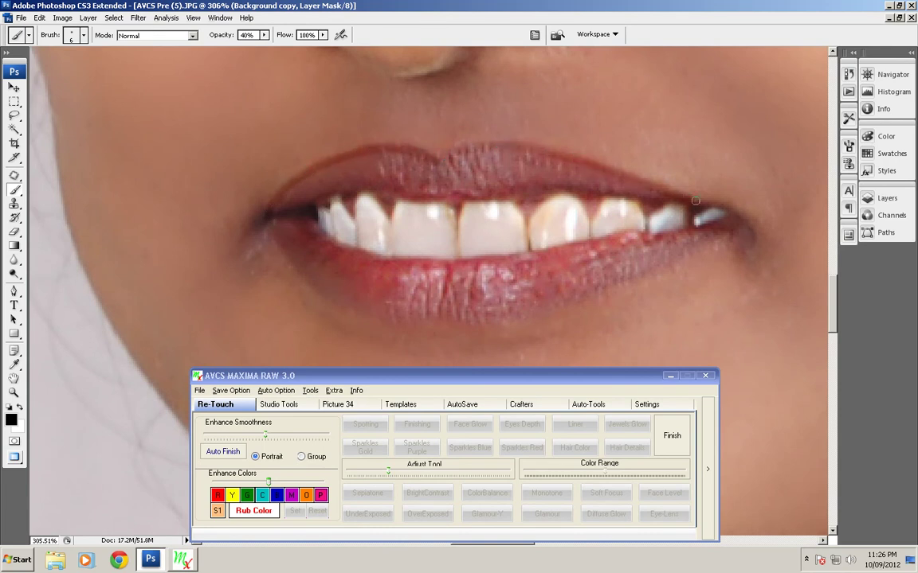
{"action": "left_click_drag", "start_coordinate": [699, 267], "coordinate": [705, 206]}
{"action": "mouse_move", "coordinate": [287, 190]}
{"action": "left_mouse_down"}
{"action": "mouse_move", "coordinate": [311, 210]}
{"action": "mouse_move", "coordinate": [402, 230]}
{"action": "mouse_move", "coordinate": [673, 211]}
{"action": "left_mouse_up"}
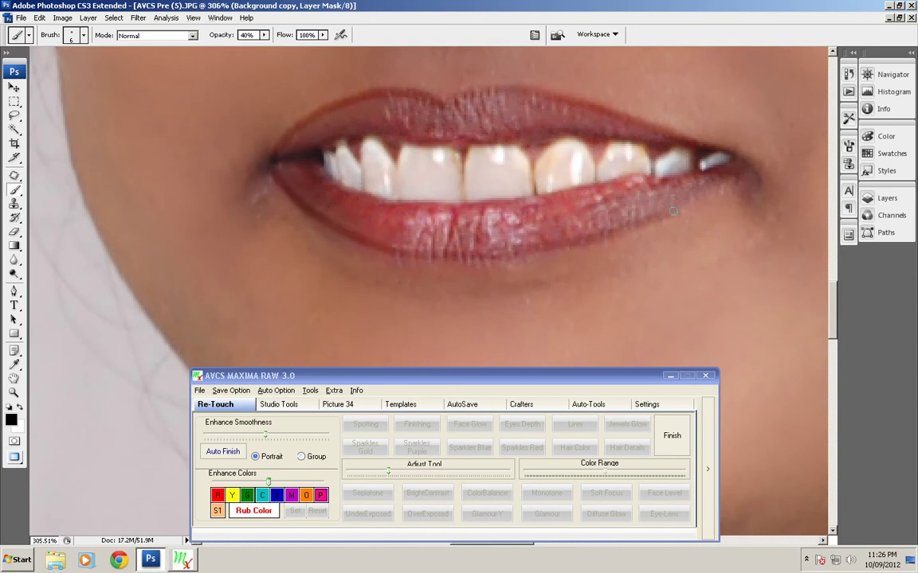
{"action": "scroll", "coordinate": [675, 209], "scroll_direction": "down", "scroll_amount": 5}
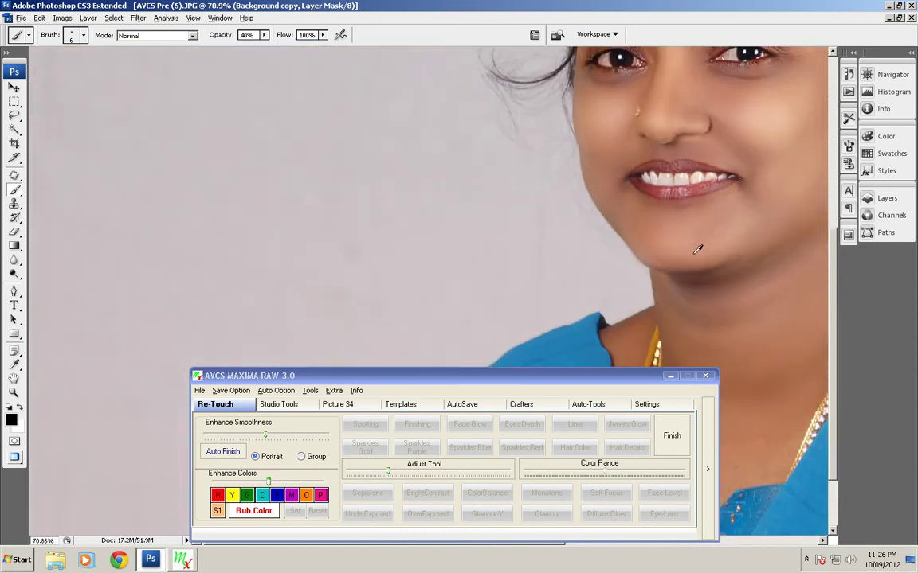
- Enlarge the Liner brush to 13 px with 0% hardness and redo the lower lip's outline
{"action": "scroll", "coordinate": [697, 249], "scroll_direction": "up", "scroll_amount": 6}
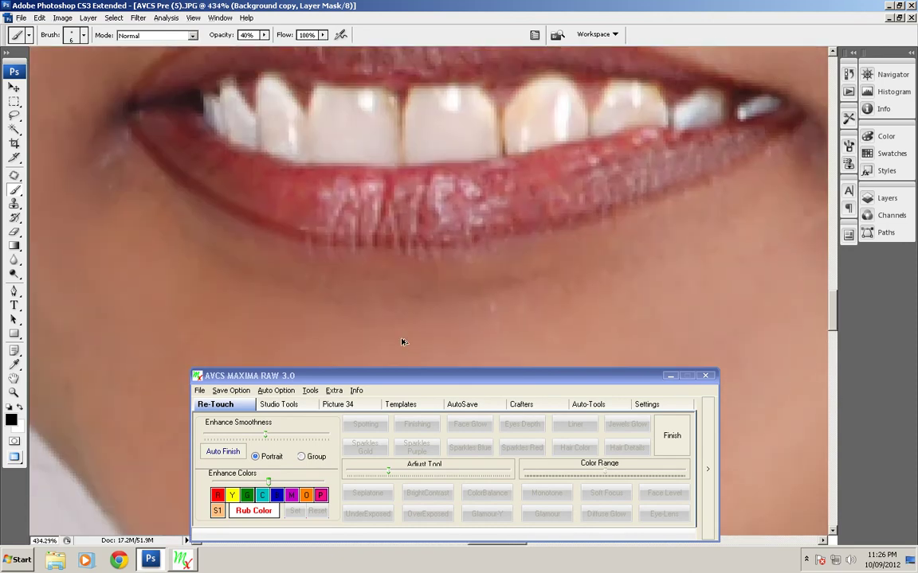
{"action": "right_click", "coordinate": [281, 275]}
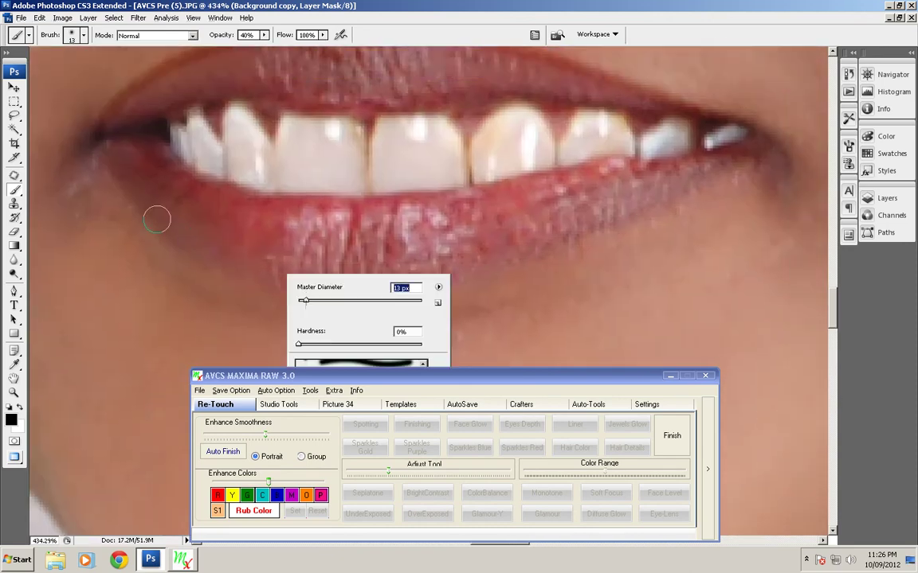
{"action": "key", "text": "Return"}
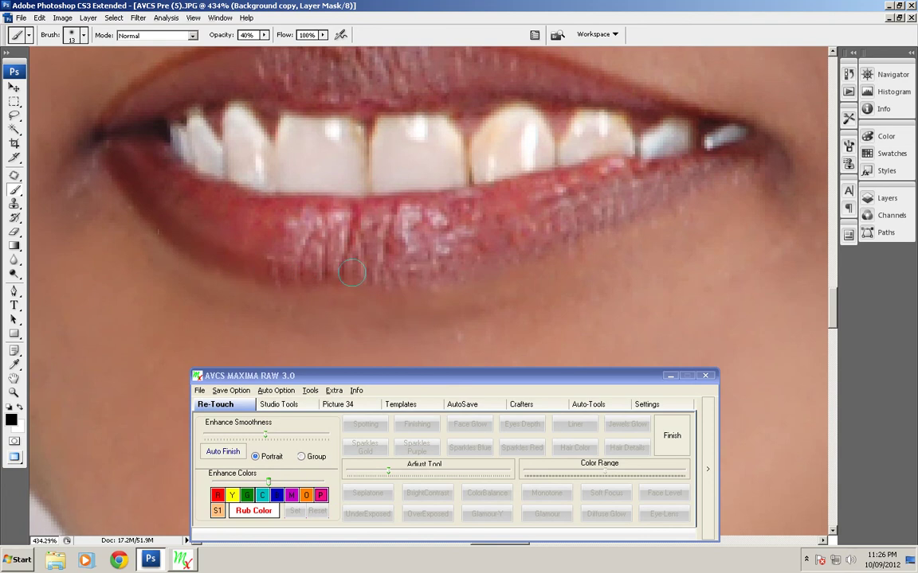
{"action": "scroll", "coordinate": [758, 139], "scroll_direction": "down", "scroll_amount": 6}
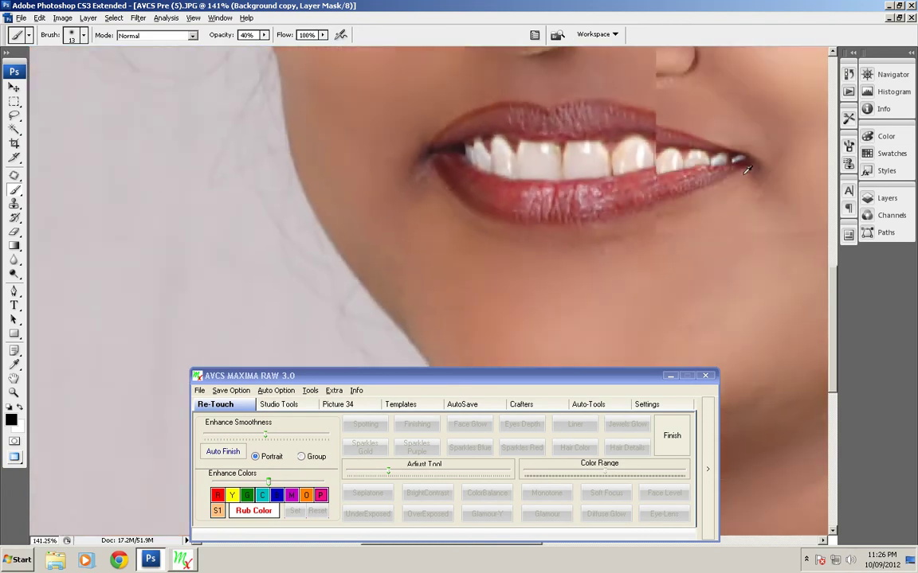
{"action": "left_click_drag", "start_coordinate": [722, 201], "coordinate": [446, 285]}
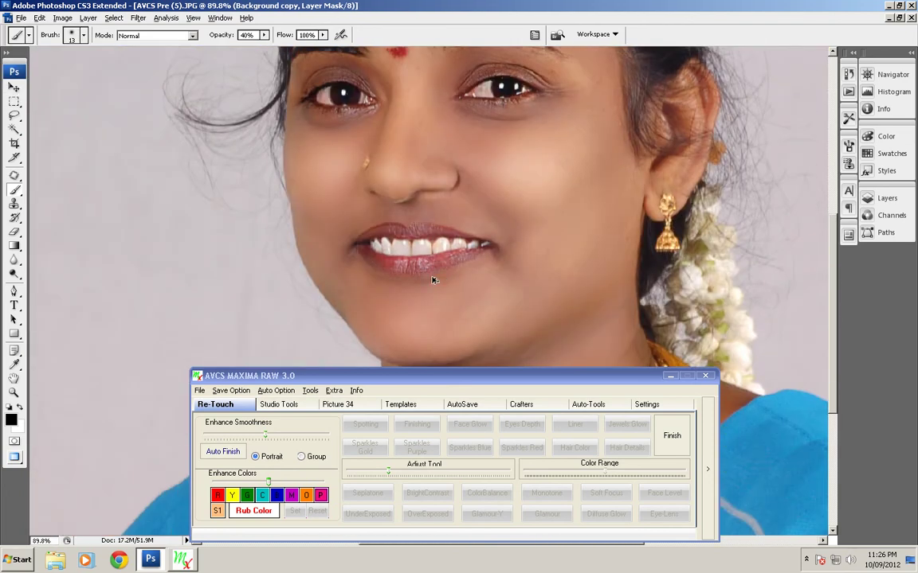
- Discard the earlier lip outlines and line the upper lip again with the 13 px brush at 30% opacity
{"action": "scroll", "coordinate": [394, 267], "scroll_direction": "up", "scroll_amount": 3}
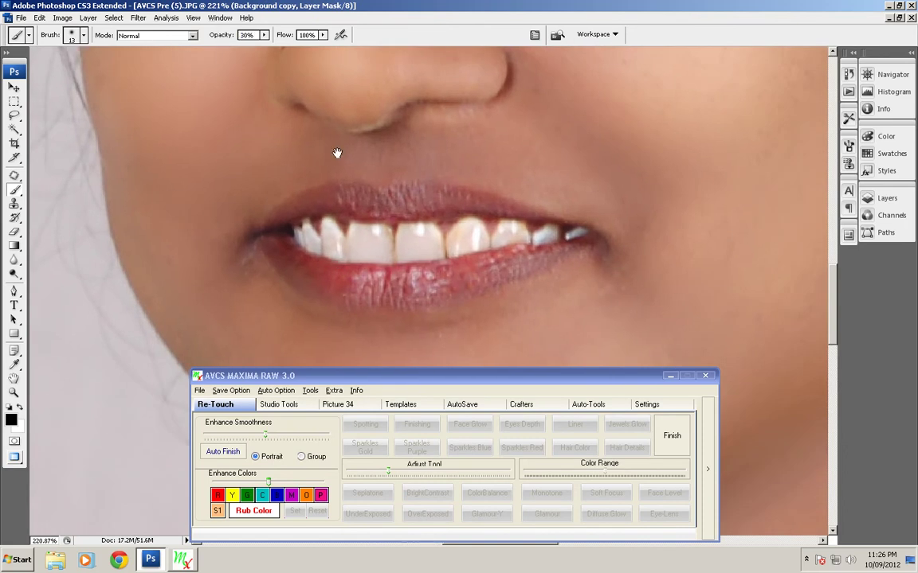
{"action": "left_click_drag", "start_coordinate": [337, 152], "coordinate": [293, 133]}
{"action": "left_click_drag", "start_coordinate": [264, 168], "coordinate": [326, 170]}
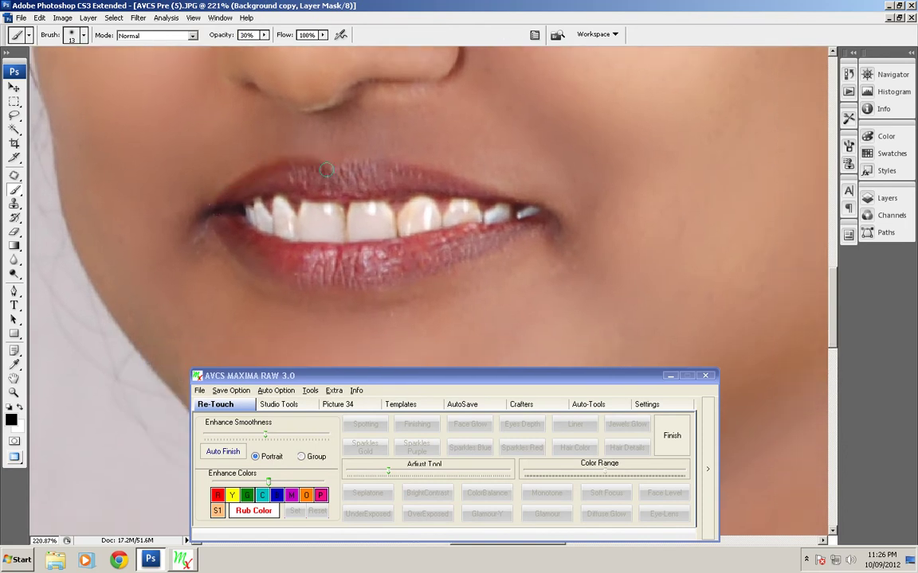
{"action": "left_click_drag", "start_coordinate": [410, 167], "coordinate": [474, 188]}
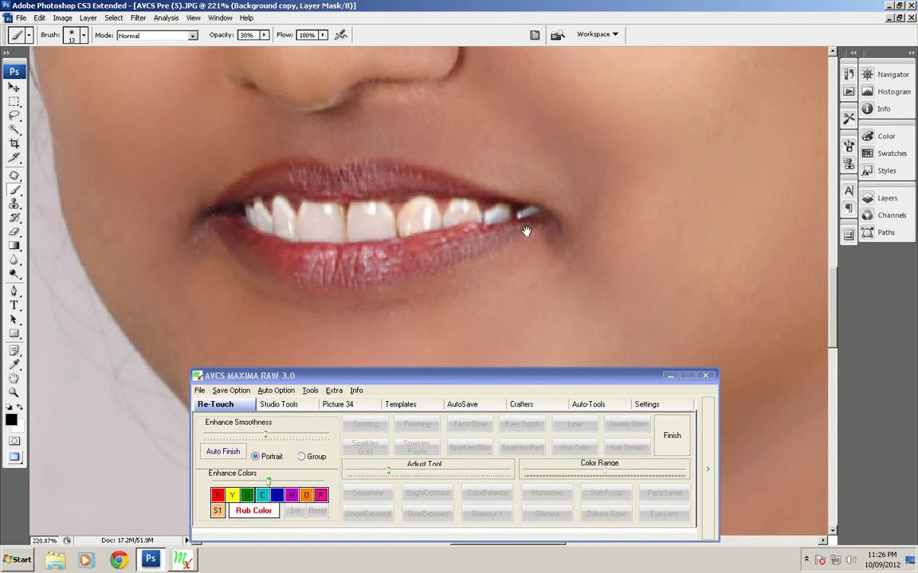
- Line the lower lip from corner to corner at 30% opacity and complete the Liner retouch
{"action": "left_click_drag", "start_coordinate": [527, 231], "coordinate": [527, 185]}
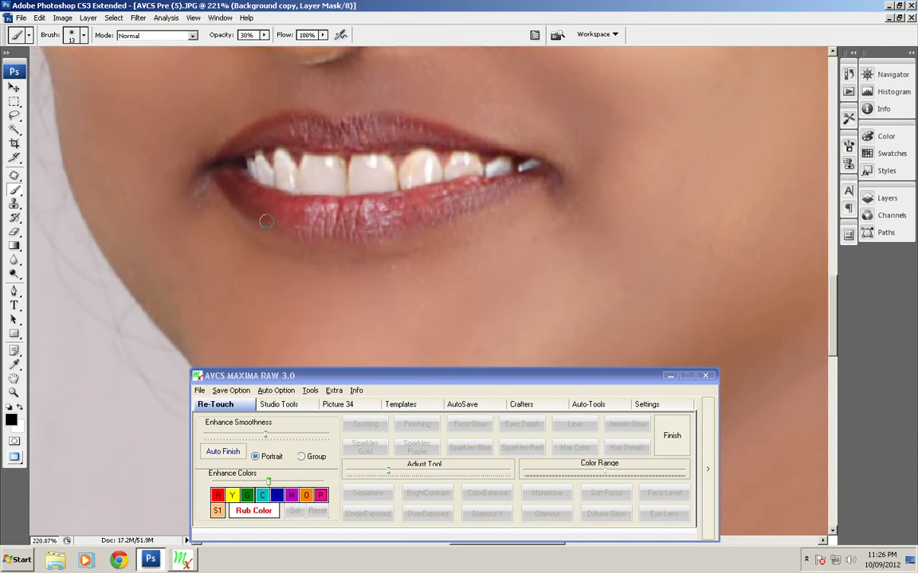
{"action": "left_click_drag", "start_coordinate": [317, 235], "coordinate": [404, 223]}
{"action": "left_click_drag", "start_coordinate": [471, 204], "coordinate": [546, 176]}
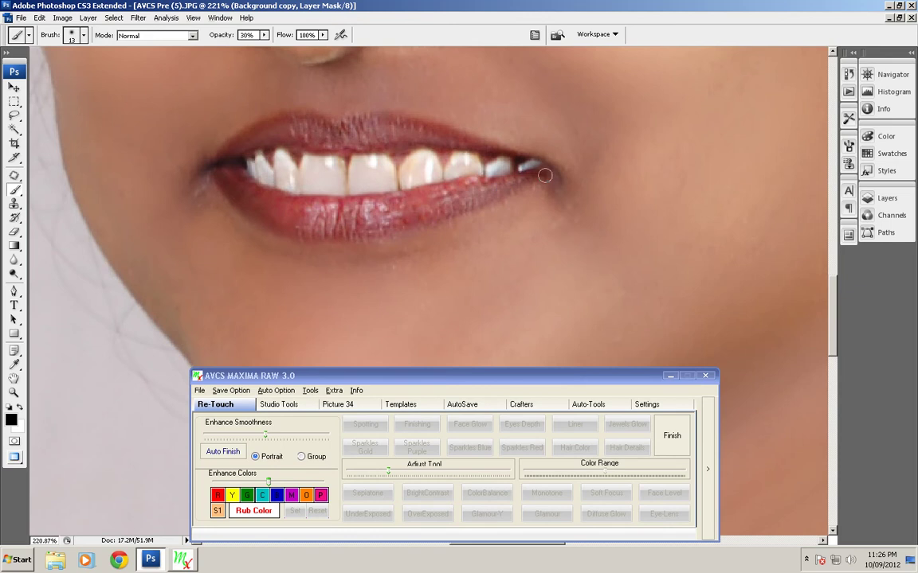
{"action": "scroll", "coordinate": [553, 175], "scroll_direction": "down", "scroll_amount": 4}
{"action": "left_click_drag", "start_coordinate": [543, 304], "coordinate": [533, 215]}
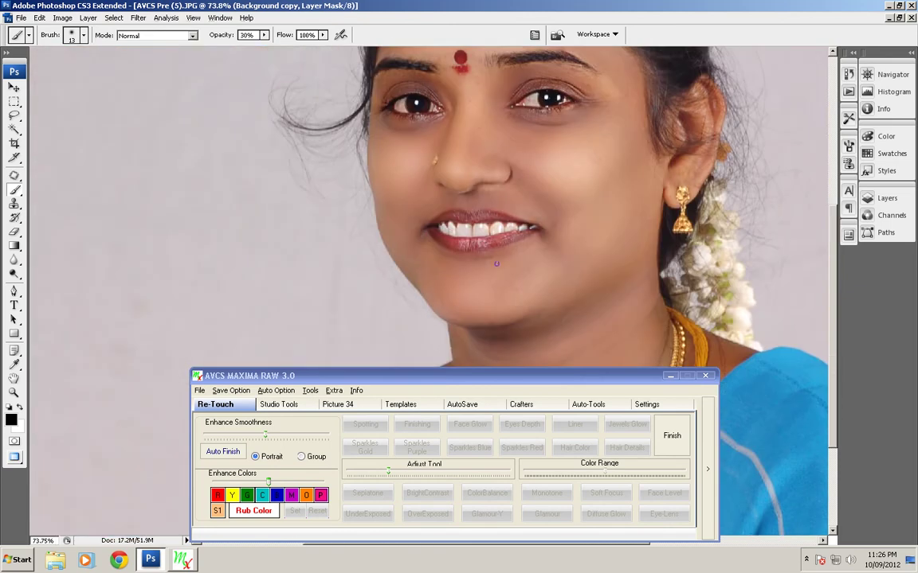
{"action": "left_click", "coordinate": [672, 435]}
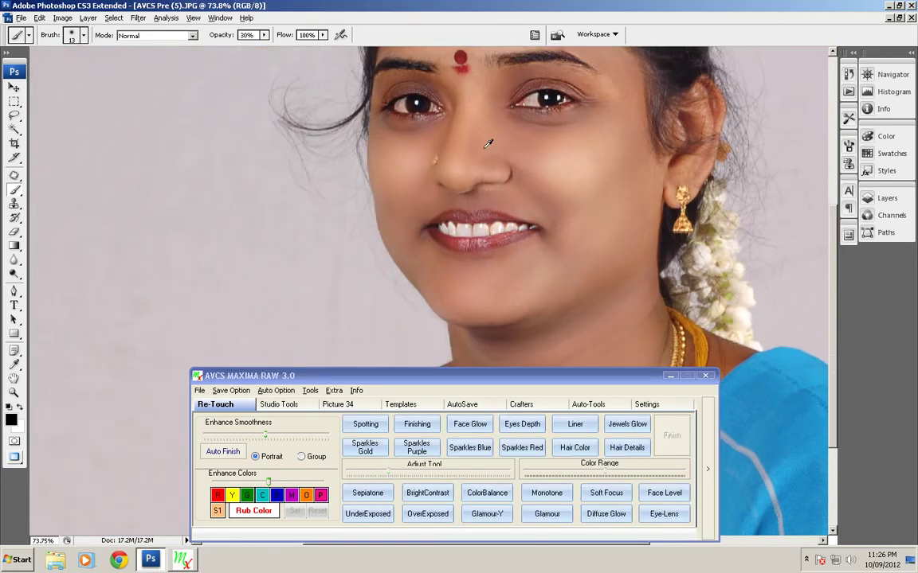
- Start Jewels Glow and brush over the gold nose stud with the 13 px brush at 30% opacity
{"action": "scroll", "coordinate": [484, 281], "scroll_direction": "up", "scroll_amount": 3}
{"action": "scroll", "coordinate": [550, 162], "scroll_direction": "up", "scroll_amount": 2}
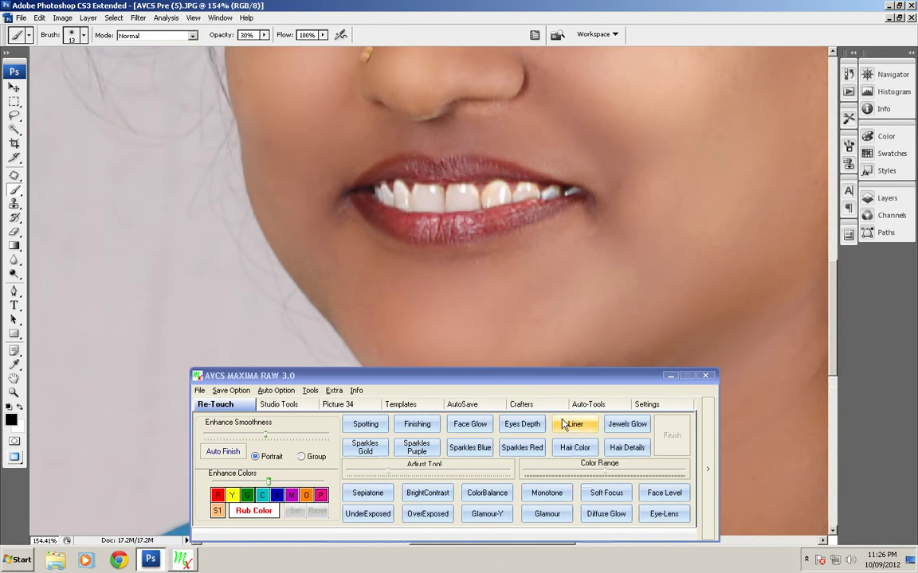
{"action": "left_click", "coordinate": [628, 425]}
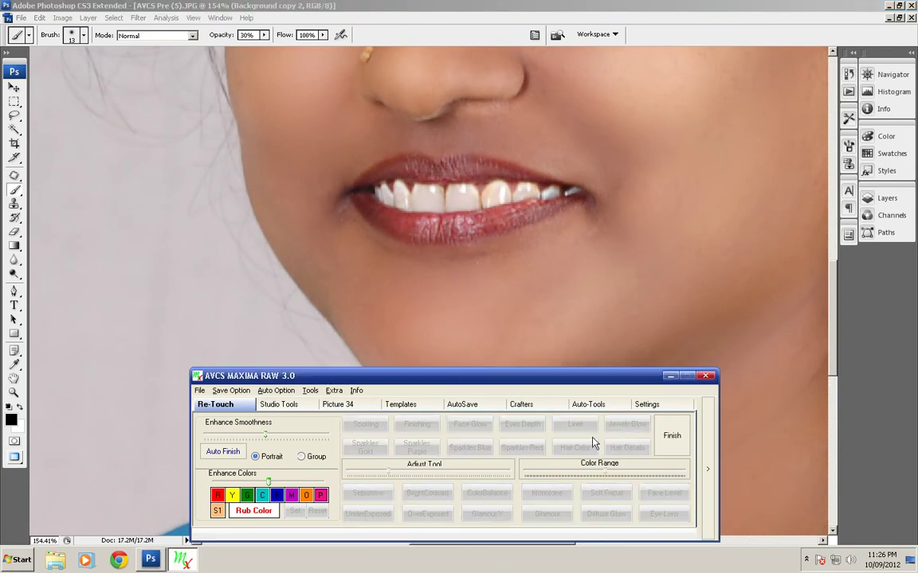
{"action": "scroll", "coordinate": [376, 191], "scroll_direction": "up", "scroll_amount": 5}
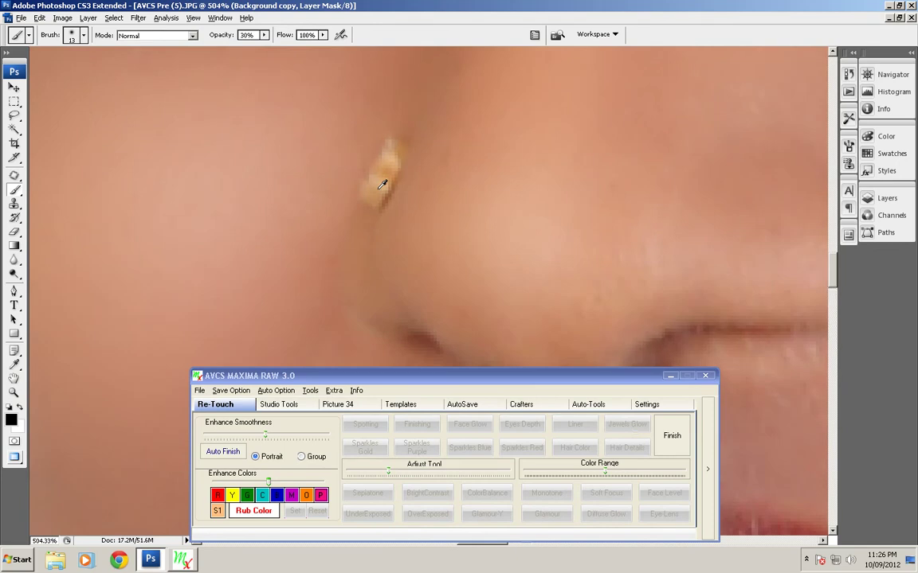
{"action": "scroll", "coordinate": [382, 184], "scroll_direction": "up", "scroll_amount": 2}
{"action": "mouse_move", "coordinate": [391, 158]}
{"action": "left_mouse_down"}
{"action": "mouse_move", "coordinate": [370, 194]}
{"action": "mouse_move", "coordinate": [402, 132]}
{"action": "left_mouse_up"}
- Enlarge the brush to 38 px, brush over the gold earring, and complete Jewels Glow
{"action": "scroll", "coordinate": [371, 211], "scroll_direction": "down", "scroll_amount": 8}
{"action": "left_click_drag", "start_coordinate": [693, 239], "coordinate": [248, 164]}
{"action": "scroll", "coordinate": [462, 179], "scroll_direction": "up", "scroll_amount": 4}
{"action": "key", "text": "alt+space"}
{"action": "right_click", "coordinate": [436, 184]}
{"action": "mouse_move", "coordinate": [483, 188]}
{"action": "left_mouse_down"}
{"action": "mouse_move", "coordinate": [414, 182]}
{"action": "mouse_move", "coordinate": [426, 162]}
{"action": "mouse_move", "coordinate": [426, 241]}
{"action": "mouse_move", "coordinate": [374, 263]}
{"action": "mouse_move", "coordinate": [398, 282]}
{"action": "mouse_move", "coordinate": [384, 262]}
{"action": "mouse_move", "coordinate": [430, 159]}
{"action": "mouse_move", "coordinate": [442, 237]}
{"action": "left_mouse_up"}
{"action": "left_click", "coordinate": [684, 425]}
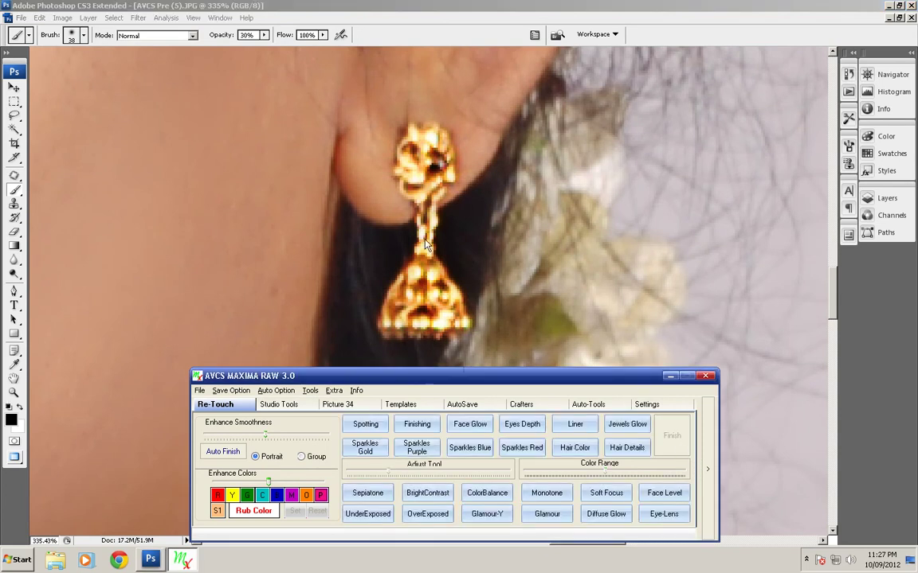
{"action": "left_click_drag", "start_coordinate": [344, 187], "coordinate": [495, 262]}
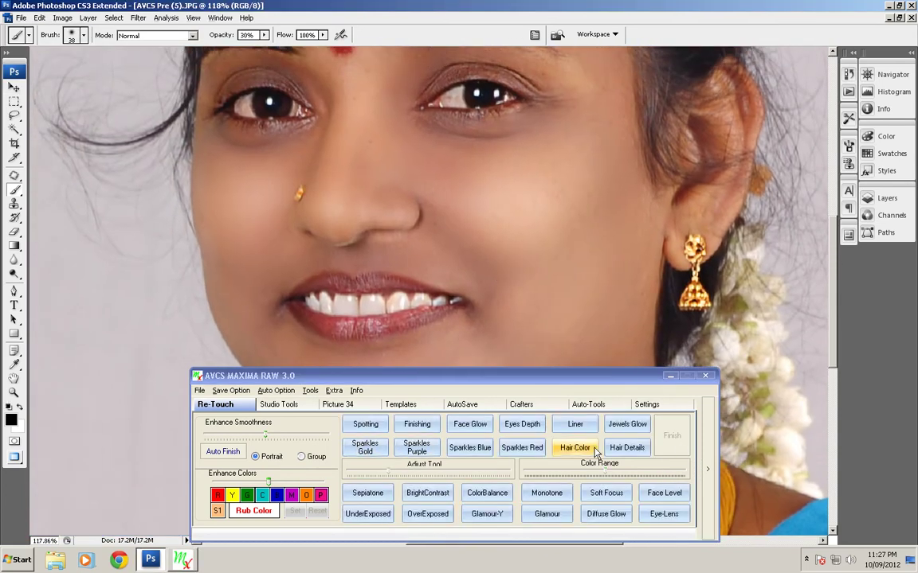
- Apply Sparkles Purple eyeshadow to both upper eyelids with the 70 px brush at 30% opacity and complete the retouch
{"action": "left_click", "coordinate": [424, 451]}
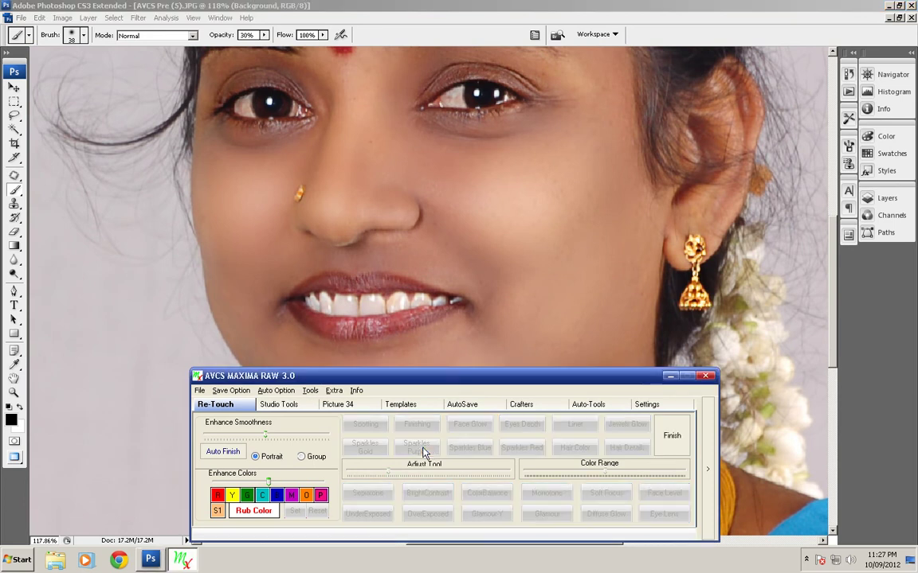
{"action": "left_click", "coordinate": [493, 7]}
{"action": "scroll", "coordinate": [444, 89], "scroll_direction": "up", "scroll_amount": 3}
{"action": "key", "text": "alt+space"}
{"action": "mouse_move", "coordinate": [445, 88]}
{"action": "left_mouse_down"}
{"action": "mouse_move", "coordinate": [380, 253]}
{"action": "mouse_move", "coordinate": [396, 205]}
{"action": "mouse_move", "coordinate": [559, 204]}
{"action": "mouse_move", "coordinate": [578, 224]}
{"action": "mouse_move", "coordinate": [422, 165]}
{"action": "mouse_move", "coordinate": [319, 199]}
{"action": "mouse_move", "coordinate": [543, 201]}
{"action": "mouse_move", "coordinate": [461, 189]}
{"action": "mouse_move", "coordinate": [354, 204]}
{"action": "left_mouse_up"}
{"action": "right_click", "coordinate": [408, 225]}
{"action": "left_click_drag", "start_coordinate": [322, 240], "coordinate": [666, 267]}
{"action": "mouse_move", "coordinate": [523, 262]}
{"action": "left_mouse_down"}
{"action": "mouse_move", "coordinate": [461, 242]}
{"action": "mouse_move", "coordinate": [318, 254]}
{"action": "mouse_move", "coordinate": [356, 210]}
{"action": "mouse_move", "coordinate": [427, 217]}
{"action": "mouse_move", "coordinate": [348, 290]}
{"action": "left_mouse_up"}
{"action": "scroll", "coordinate": [349, 291], "scroll_direction": "down", "scroll_amount": 10}
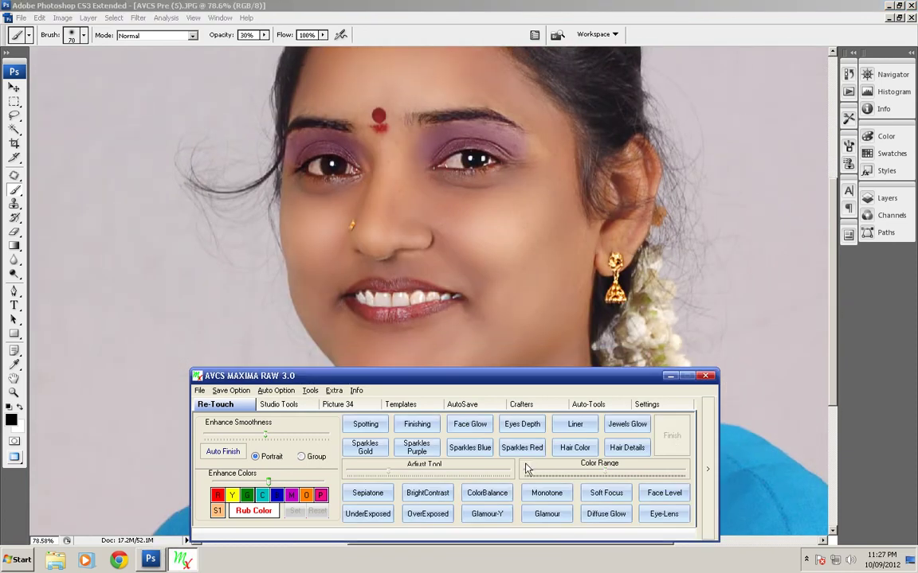
- Apply Sparkles Gold along both eyelids above the lashes with a 25 px brush at 100% opacity and complete the retouch
{"action": "left_click", "coordinate": [367, 449]}
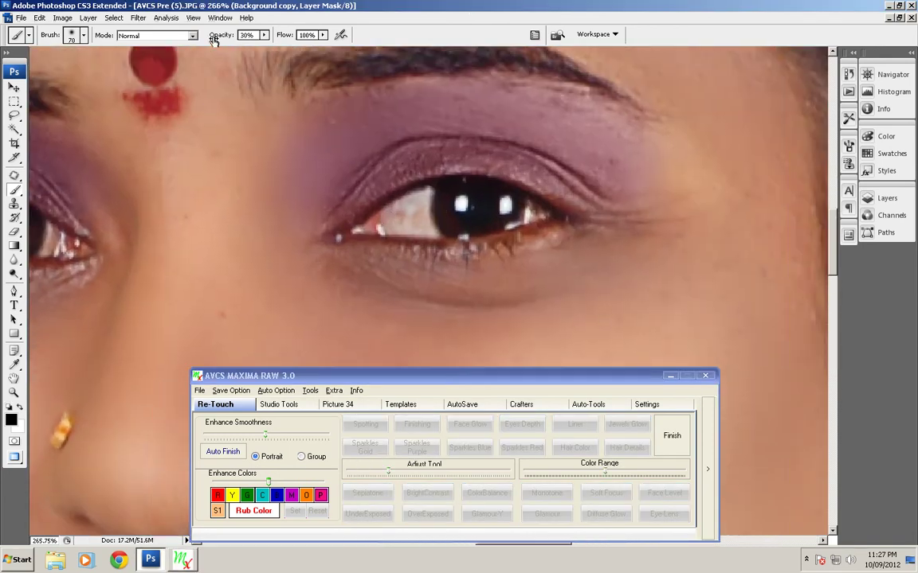
{"action": "right_click", "coordinate": [413, 206]}
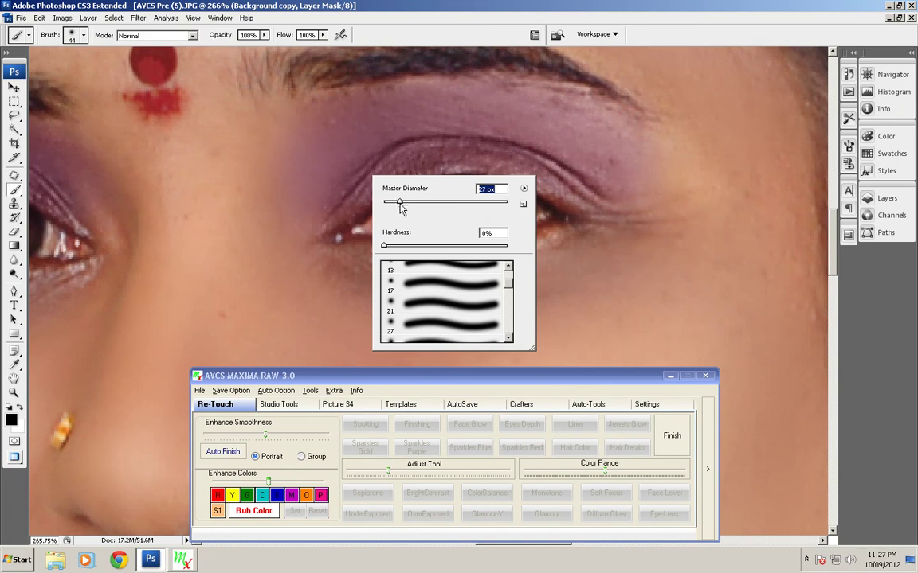
{"action": "key", "text": "Return"}
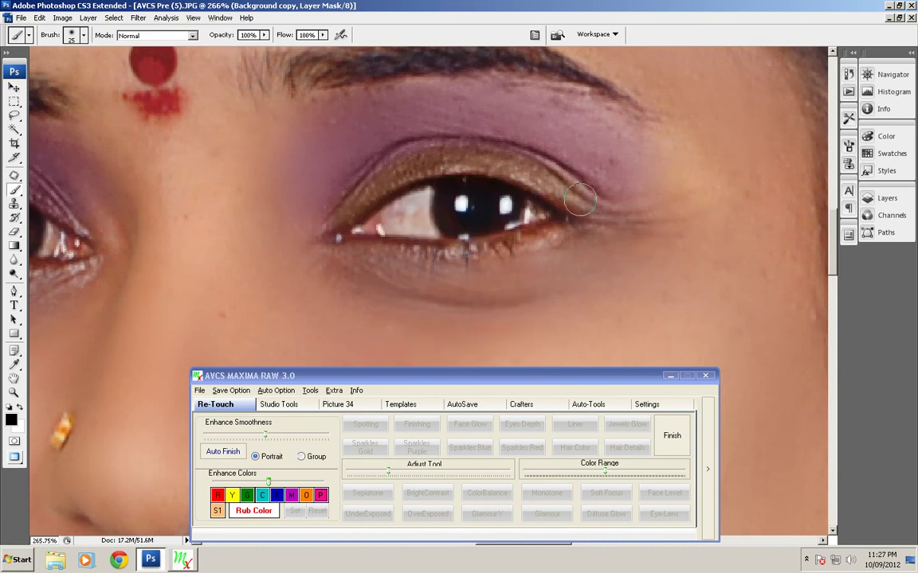
{"action": "left_click_drag", "start_coordinate": [207, 222], "coordinate": [684, 208]}
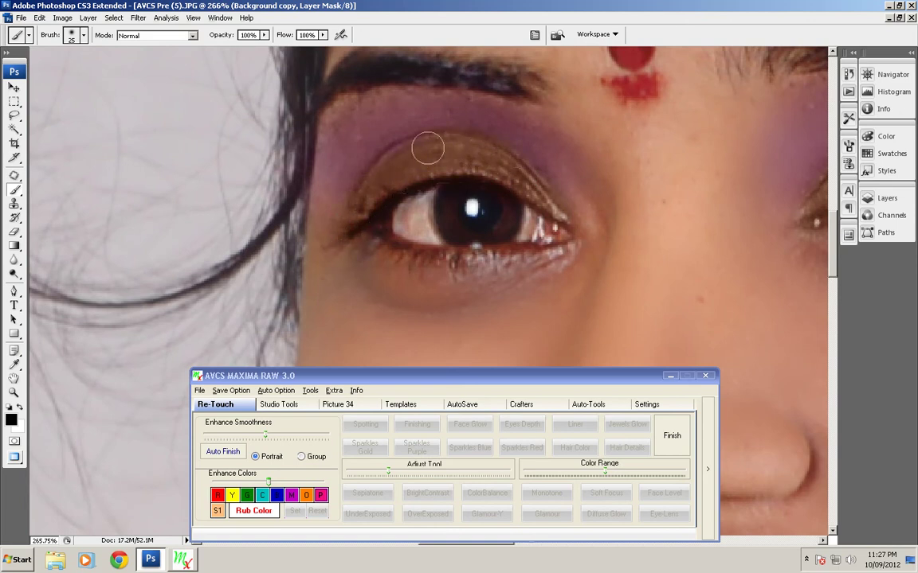
{"action": "scroll", "coordinate": [372, 212], "scroll_direction": "down", "scroll_amount": 8}
{"action": "left_click_drag", "start_coordinate": [629, 239], "coordinate": [480, 225]}
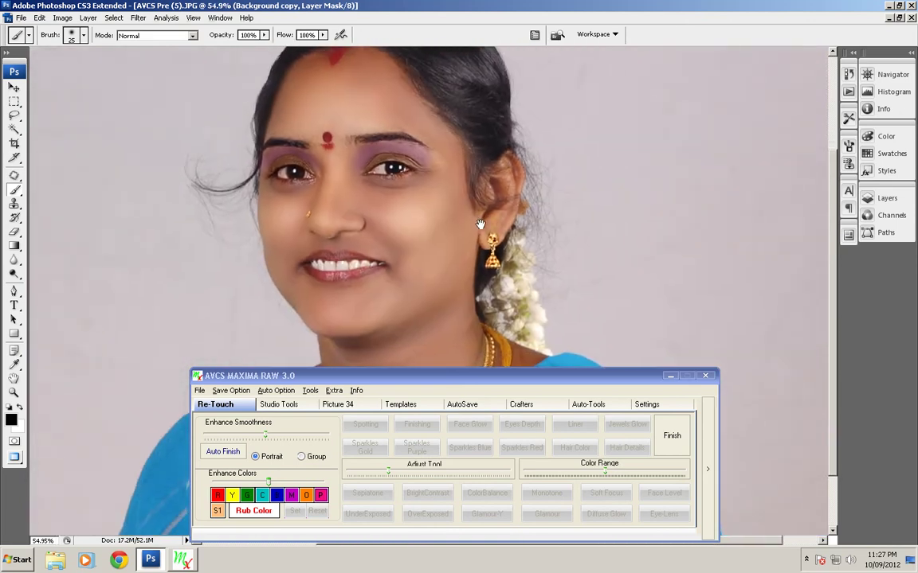
{"action": "left_click", "coordinate": [667, 435]}
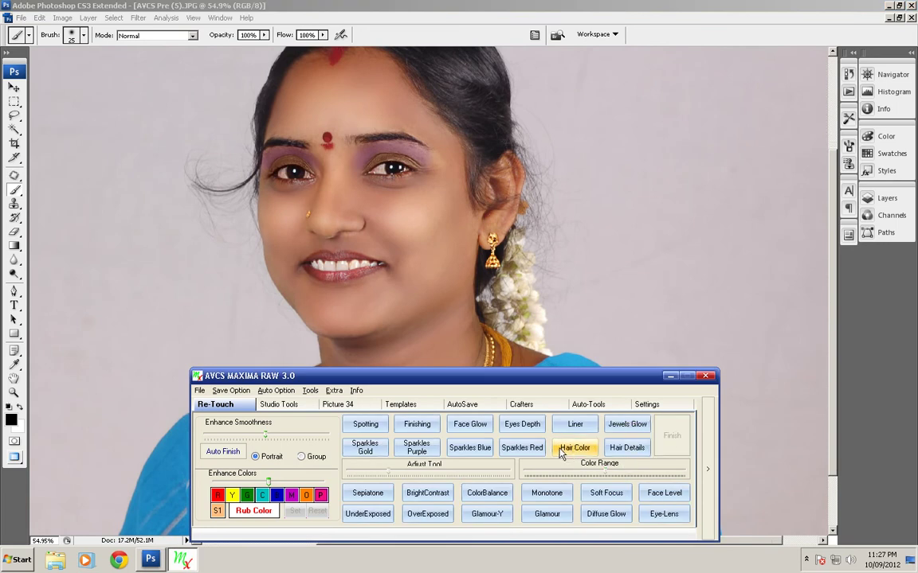
- Apply a Sparkles Red blush to both cheeks with a 129 px brush at 20% opacity and complete the retouch
{"action": "left_click", "coordinate": [522, 448]}
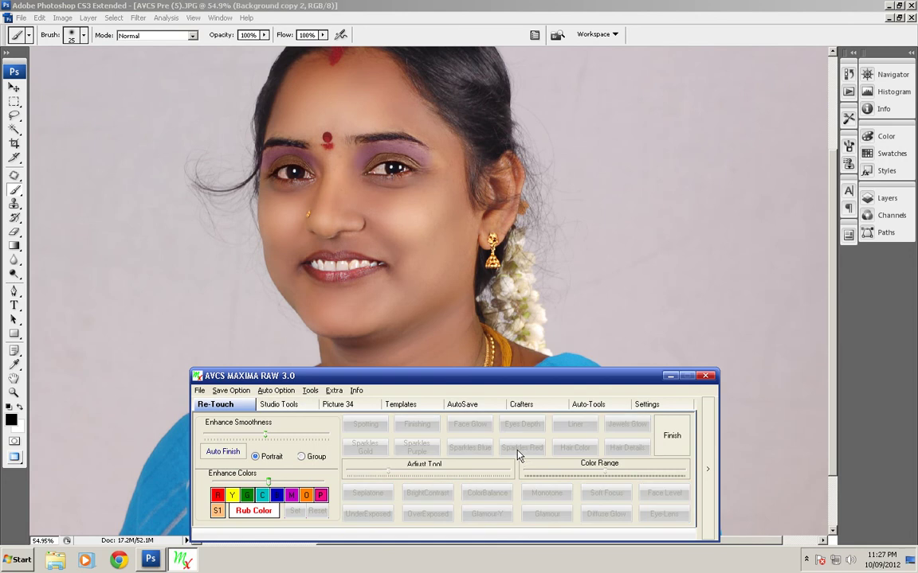
{"action": "left_click", "coordinate": [368, 5]}
{"action": "scroll", "coordinate": [371, 200], "scroll_direction": "up", "scroll_amount": 2}
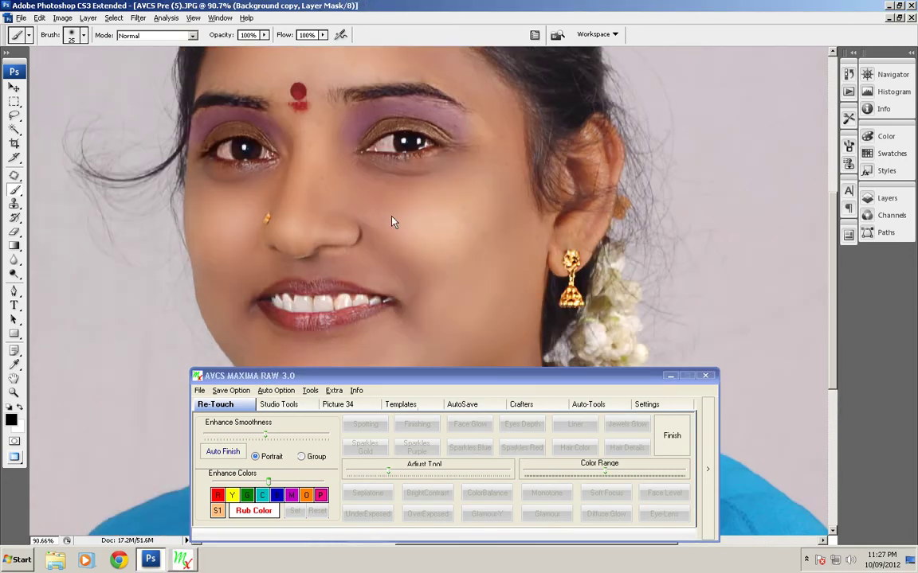
{"action": "right_click", "coordinate": [396, 219]}
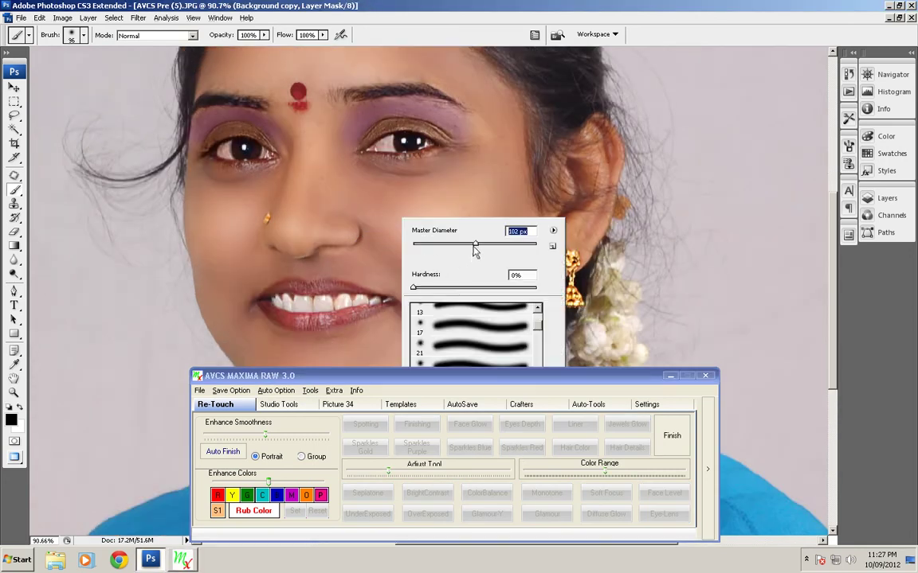
{"action": "left_click", "coordinate": [504, 7]}
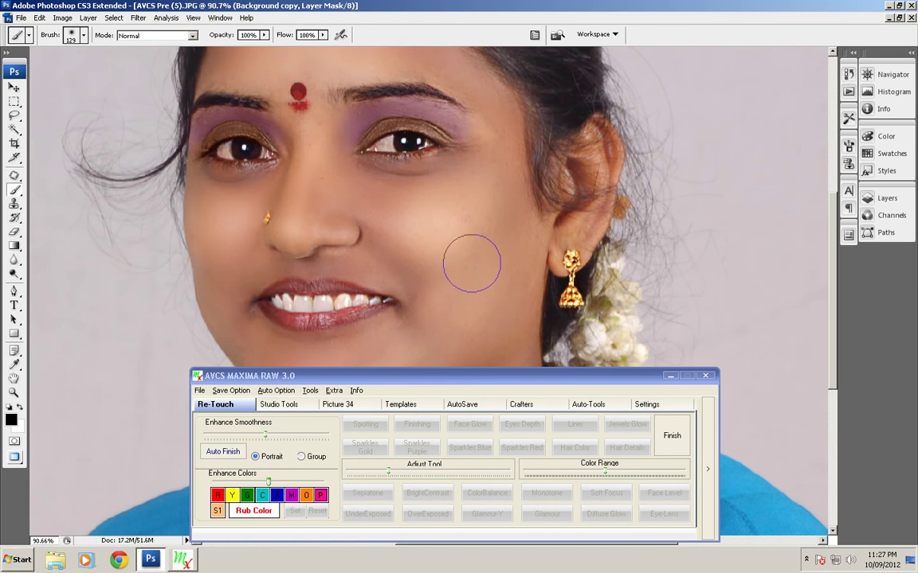
{"action": "key", "text": "2"}
{"action": "mouse_move", "coordinate": [488, 232]}
{"action": "left_mouse_down"}
{"action": "mouse_move", "coordinate": [466, 281]}
{"action": "mouse_move", "coordinate": [471, 271]}
{"action": "left_mouse_up"}
{"action": "left_click_drag", "start_coordinate": [403, 293], "coordinate": [518, 266]}
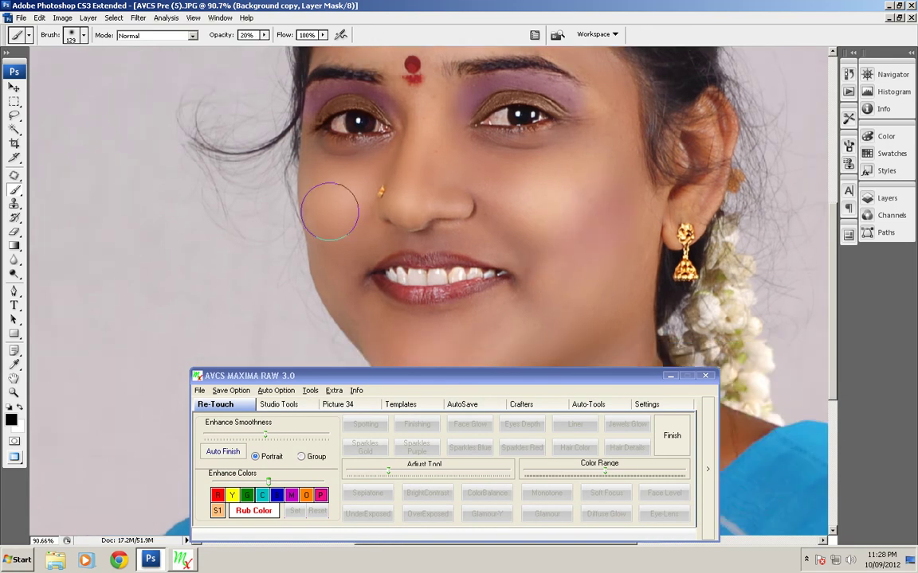
{"action": "scroll", "coordinate": [373, 290], "scroll_direction": "down", "scroll_amount": 4}
{"action": "left_click_drag", "start_coordinate": [435, 253], "coordinate": [379, 228]}
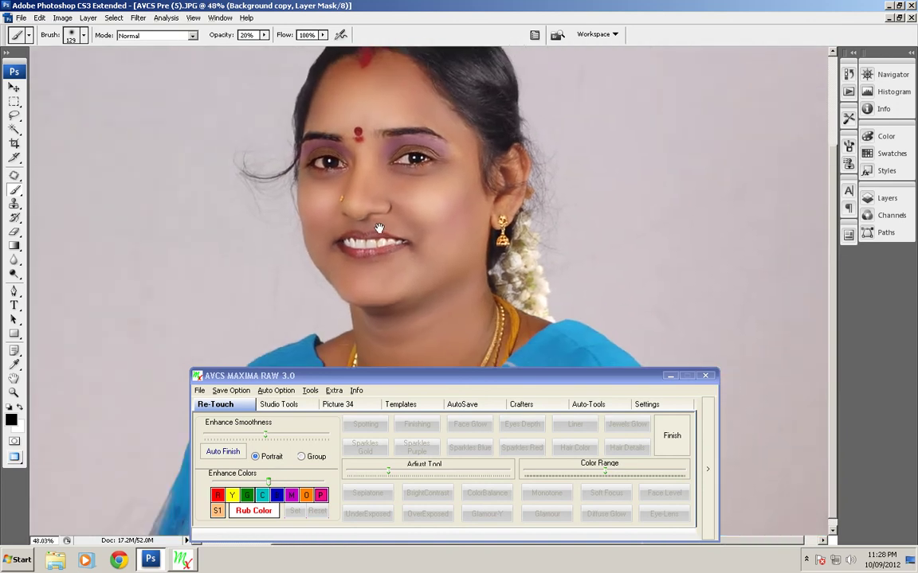
{"action": "left_click", "coordinate": [669, 434]}
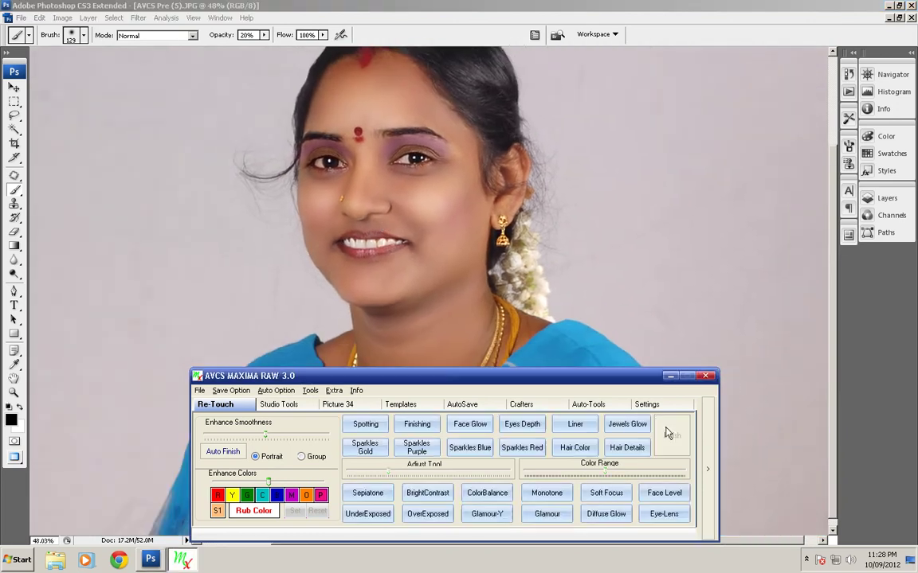
- Start Hair Color and brush over the hair across the head with the 129 px brush at 20% opacity
{"action": "scroll", "coordinate": [373, 224], "scroll_direction": "up", "scroll_amount": 5}
{"action": "left_click_drag", "start_coordinate": [373, 223], "coordinate": [508, 184]}
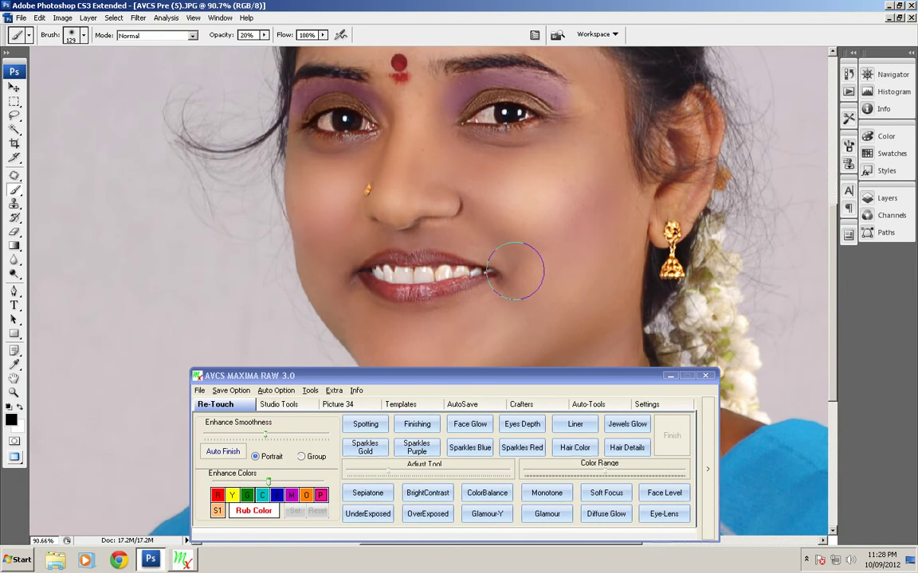
{"action": "left_click", "coordinate": [575, 448]}
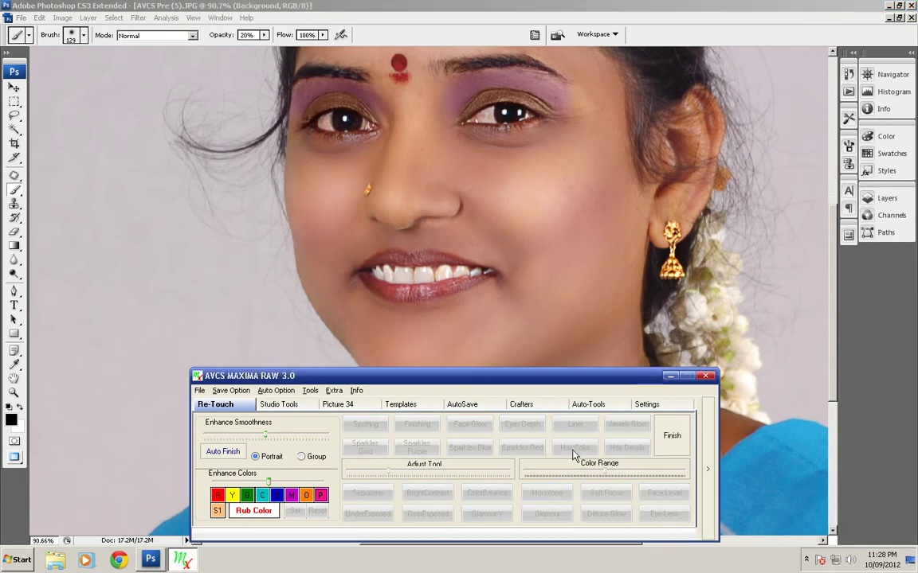
{"action": "left_click", "coordinate": [477, 6]}
{"action": "scroll", "coordinate": [481, 145], "scroll_direction": "up", "scroll_amount": 3}
{"action": "left_click_drag", "start_coordinate": [535, 110], "coordinate": [309, 422]}
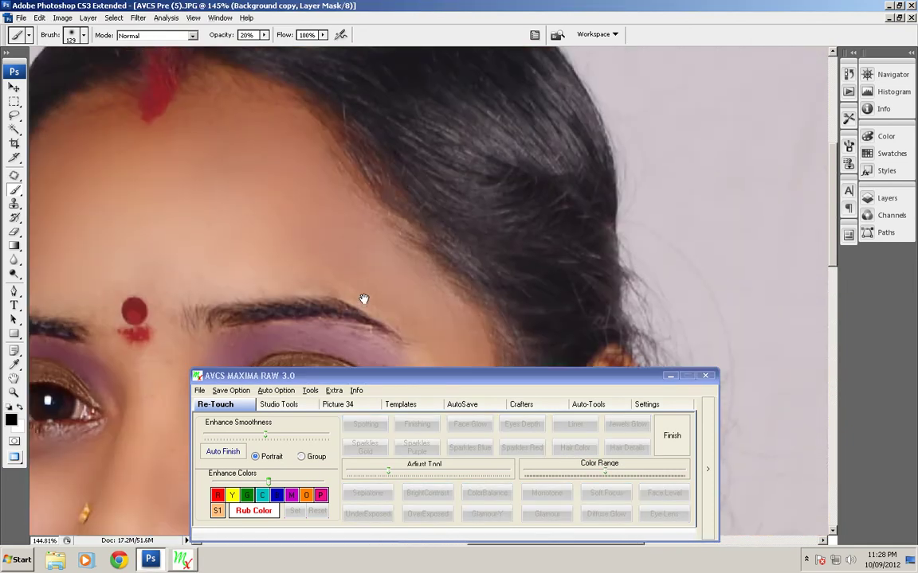
{"action": "left_click_drag", "start_coordinate": [441, 187], "coordinate": [400, 269]}
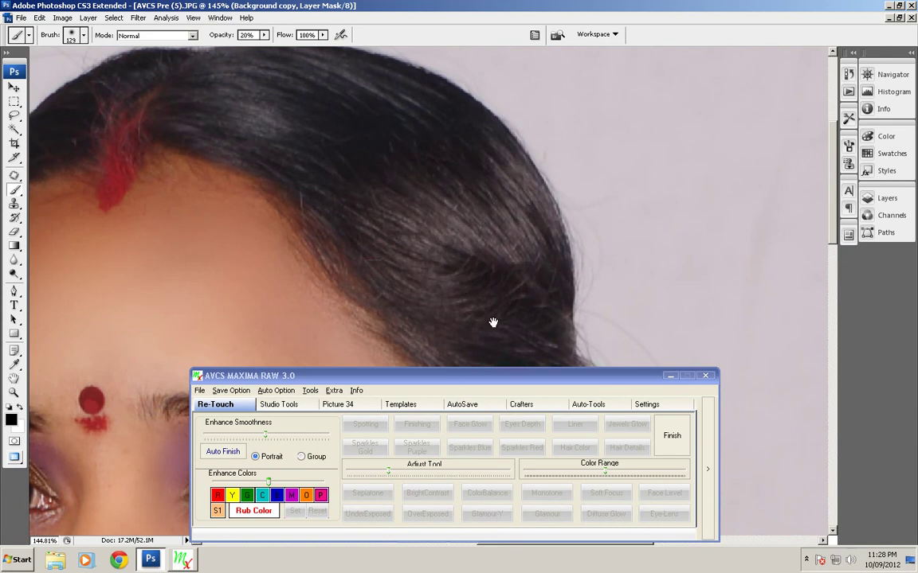
{"action": "left_click_drag", "start_coordinate": [494, 322], "coordinate": [460, 224]}
{"action": "left_click_drag", "start_coordinate": [438, 150], "coordinate": [498, 252]}
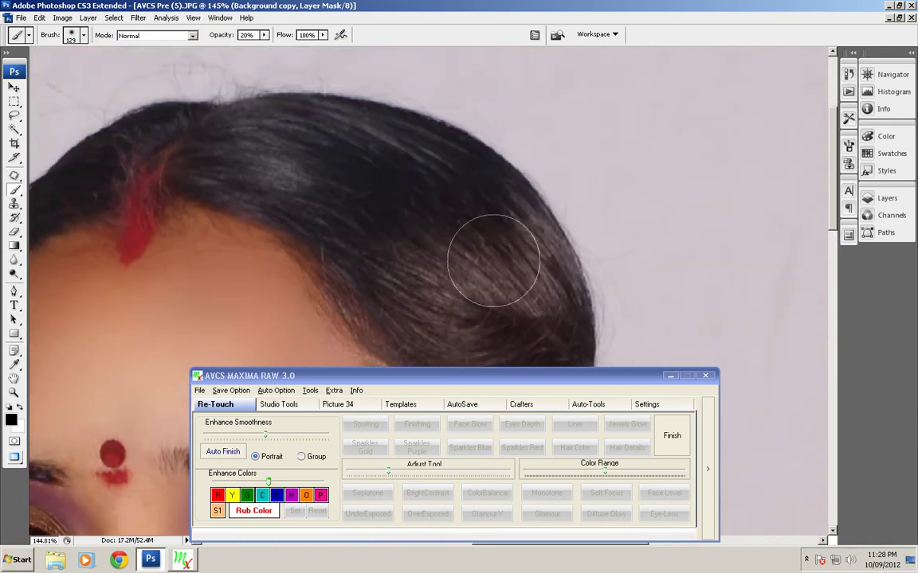
{"action": "mouse_move", "coordinate": [438, 195]}
{"action": "left_mouse_down"}
{"action": "mouse_move", "coordinate": [248, 144]}
{"action": "mouse_move", "coordinate": [217, 169]}
{"action": "mouse_move", "coordinate": [139, 140]}
{"action": "left_mouse_up"}
{"action": "left_click_drag", "start_coordinate": [466, 281], "coordinate": [472, 191]}
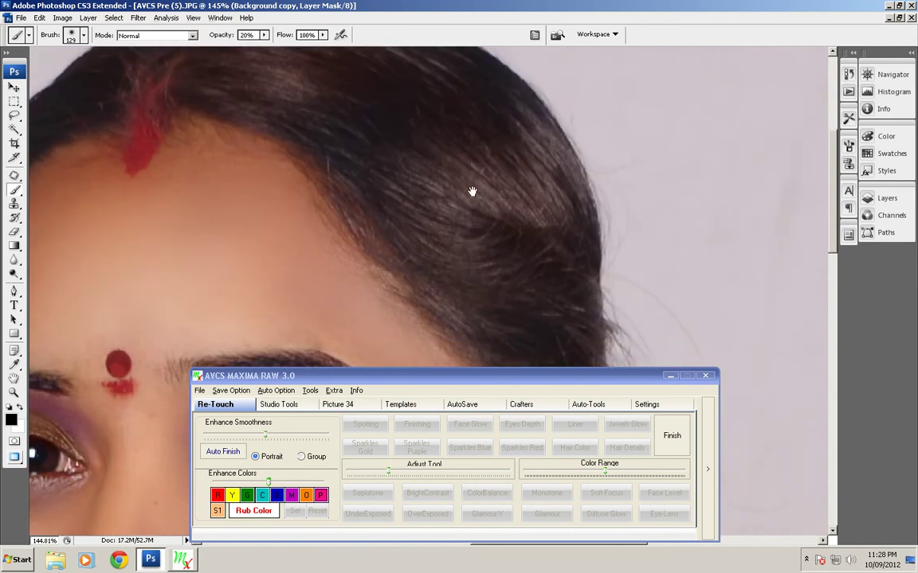
- Shift the Color Range to give the brushed hair a green tint and complete Hair Color
{"action": "left_click_drag", "start_coordinate": [607, 478], "coordinate": [648, 479]}
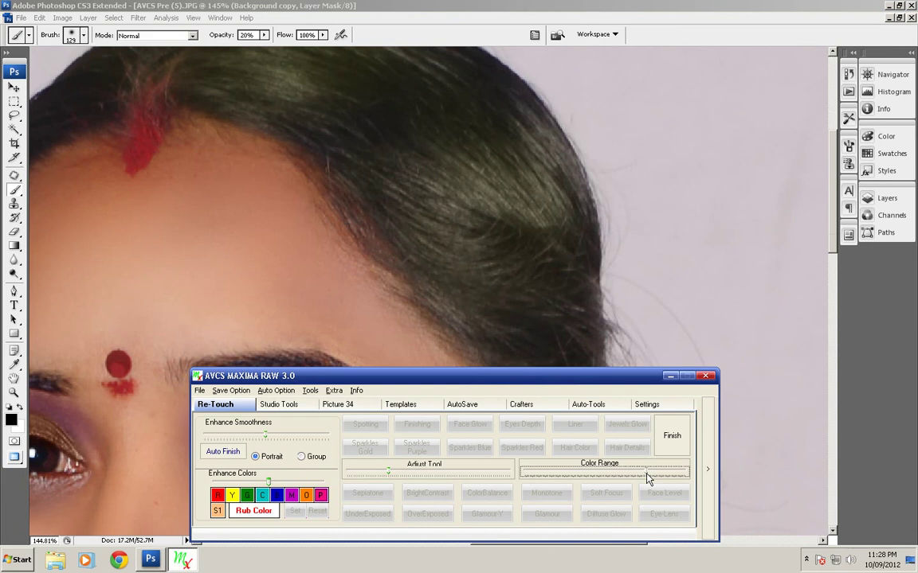
{"action": "left_click", "coordinate": [490, 25]}
{"action": "scroll", "coordinate": [443, 152], "scroll_direction": "down", "scroll_amount": 4}
{"action": "mouse_move", "coordinate": [453, 189]}
{"action": "left_mouse_down"}
{"action": "mouse_move", "coordinate": [455, 204]}
{"action": "mouse_move", "coordinate": [457, 193]}
{"action": "left_mouse_up"}
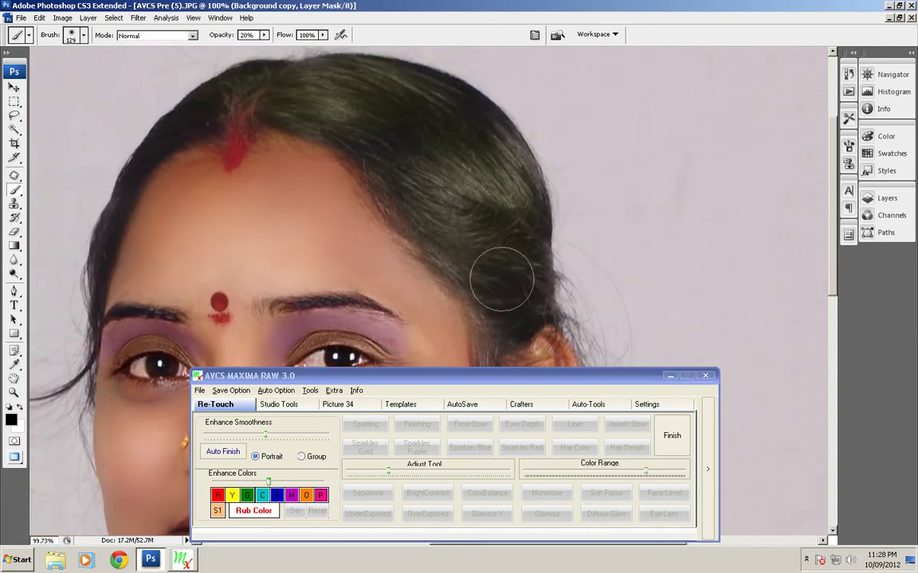
{"action": "left_click", "coordinate": [671, 441]}
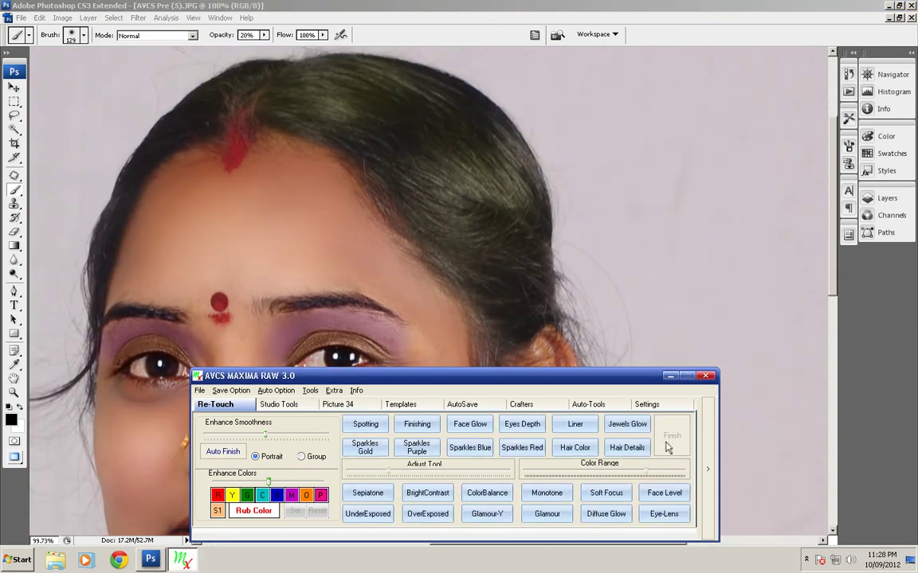
- Start Hair Details, brush over the hair with the 129 px brush at 100% opacity, and complete the retouch
{"action": "left_click", "coordinate": [628, 449]}
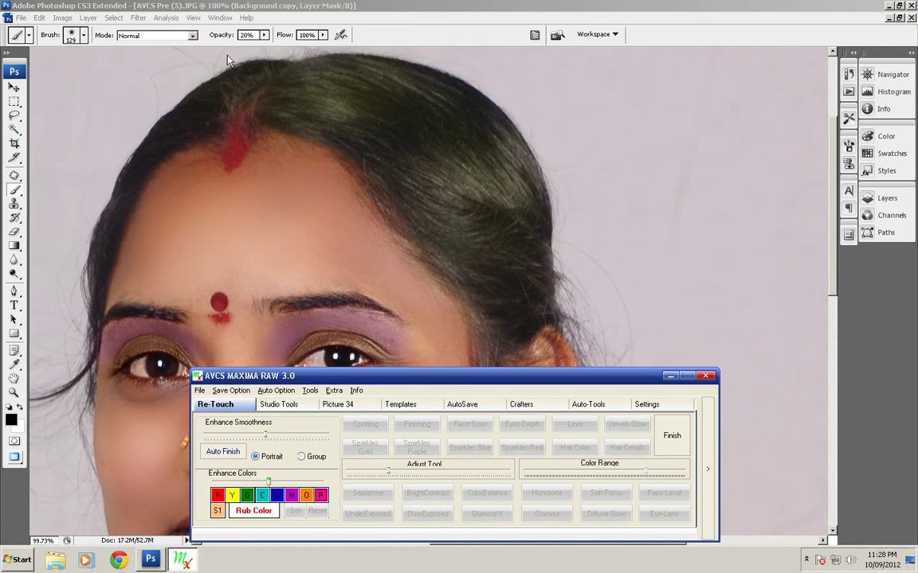
{"action": "left_click", "coordinate": [217, 36]}
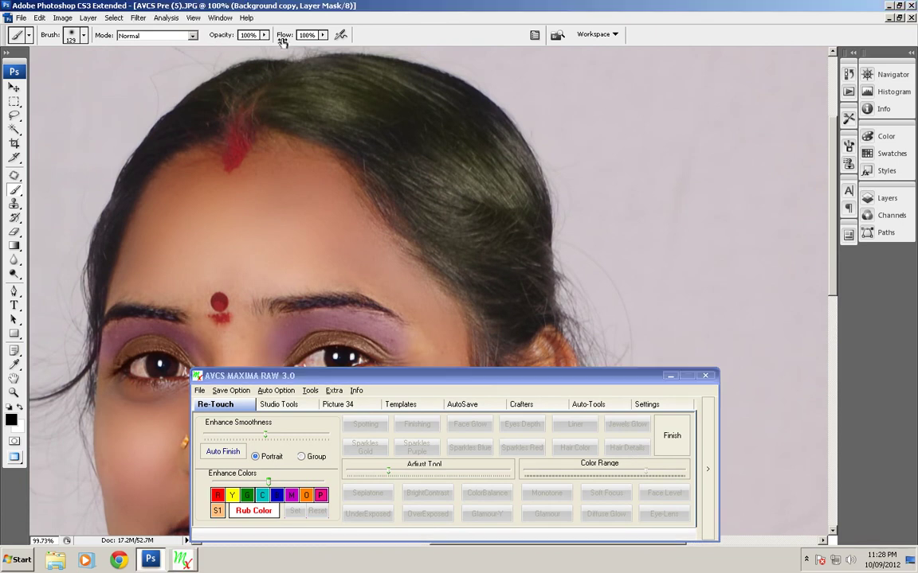
{"action": "mouse_move", "coordinate": [340, 118]}
{"action": "left_mouse_down"}
{"action": "mouse_move", "coordinate": [295, 93]}
{"action": "mouse_move", "coordinate": [423, 103]}
{"action": "left_mouse_up"}
{"action": "mouse_move", "coordinate": [425, 183]}
{"action": "left_mouse_down"}
{"action": "mouse_move", "coordinate": [448, 215]}
{"action": "mouse_move", "coordinate": [488, 143]}
{"action": "mouse_move", "coordinate": [518, 234]}
{"action": "left_mouse_up"}
{"action": "scroll", "coordinate": [510, 246], "scroll_direction": "down", "scroll_amount": 6}
{"action": "left_click_drag", "start_coordinate": [514, 292], "coordinate": [534, 190]}
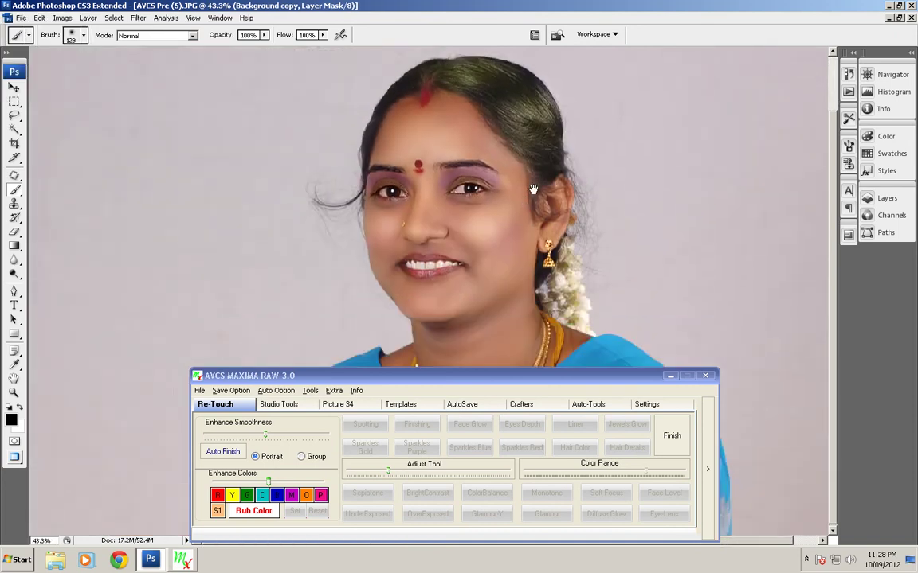
{"action": "left_click", "coordinate": [666, 443]}
- Compare the retouched face with the saved original by reverting the image and undoing the revert
{"action": "left_click", "coordinate": [486, 4]}
{"action": "scroll", "coordinate": [464, 153], "scroll_direction": "up", "scroll_amount": 3}
{"action": "scroll", "coordinate": [464, 153], "scroll_direction": "up", "scroll_amount": 3}
{"action": "left_click_drag", "start_coordinate": [464, 209], "coordinate": [465, 135]}
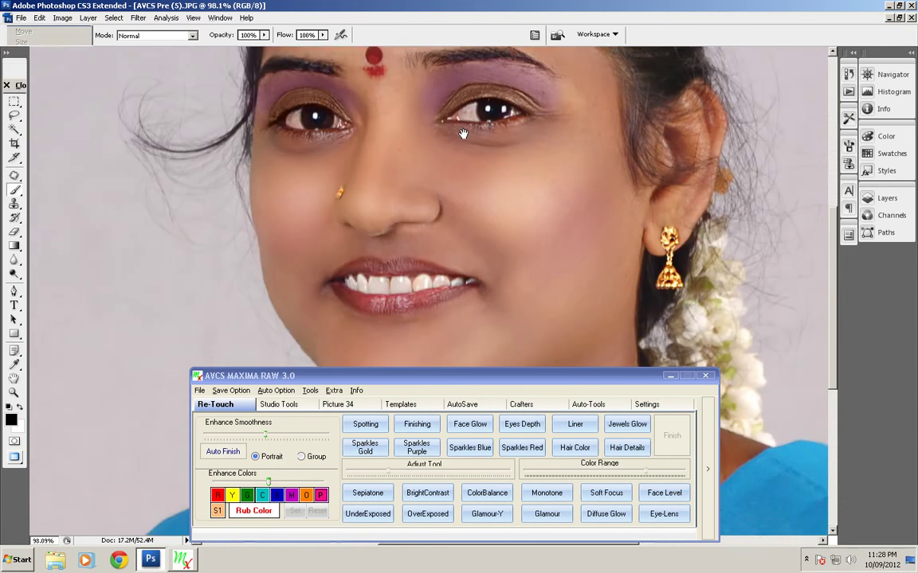
{"action": "scroll", "coordinate": [474, 153], "scroll_direction": "down", "scroll_amount": 3}
{"action": "left_click_drag", "start_coordinate": [482, 189], "coordinate": [486, 203]}
{"action": "key", "text": "F12"}
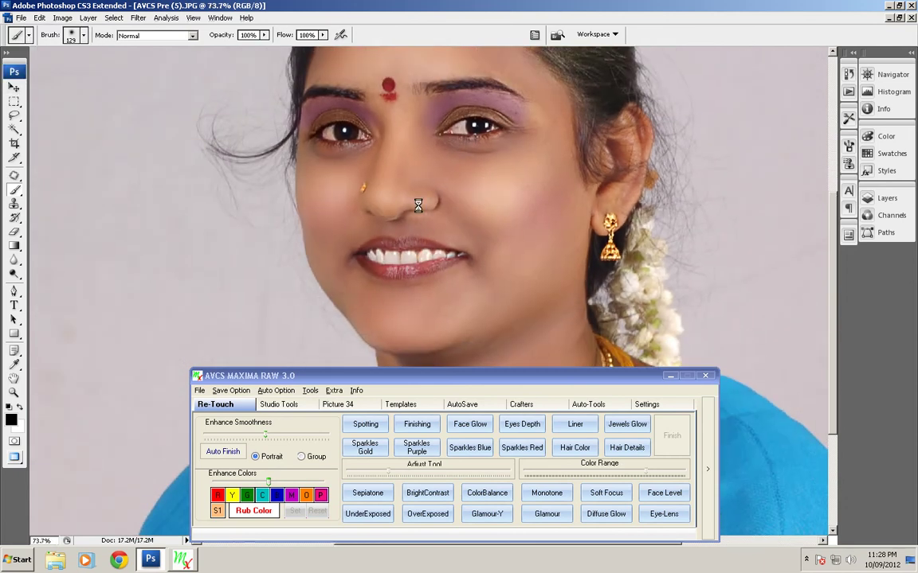
{"action": "key", "text": "ctrl+z"}
{"action": "scroll", "coordinate": [527, 234], "scroll_direction": "down", "scroll_amount": 5}
{"action": "left_click_drag", "start_coordinate": [525, 235], "coordinate": [505, 238]}
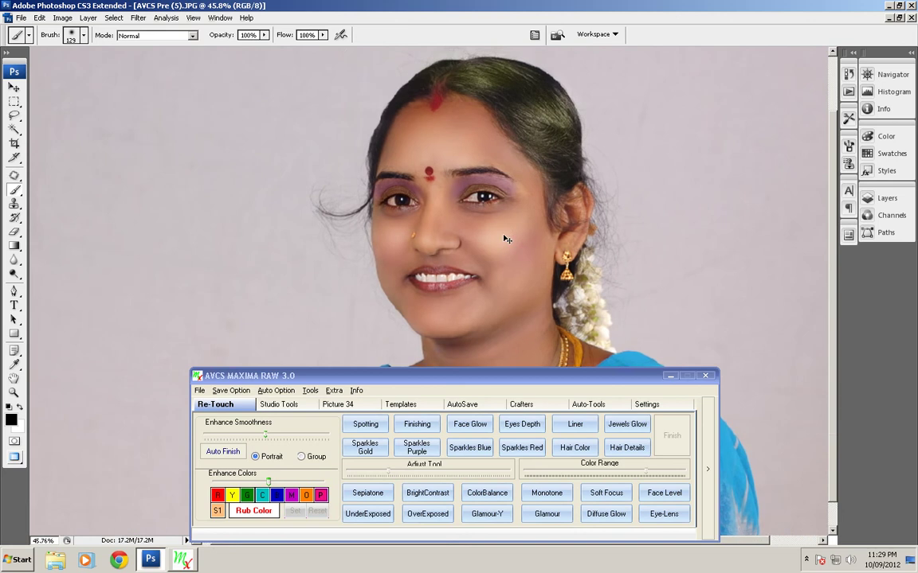
- Close the retouched AVCS Pre (5).JPG portrait
{"action": "key", "text": "ctrl+w"}
{"action": "left_click", "coordinate": [463, 274]}
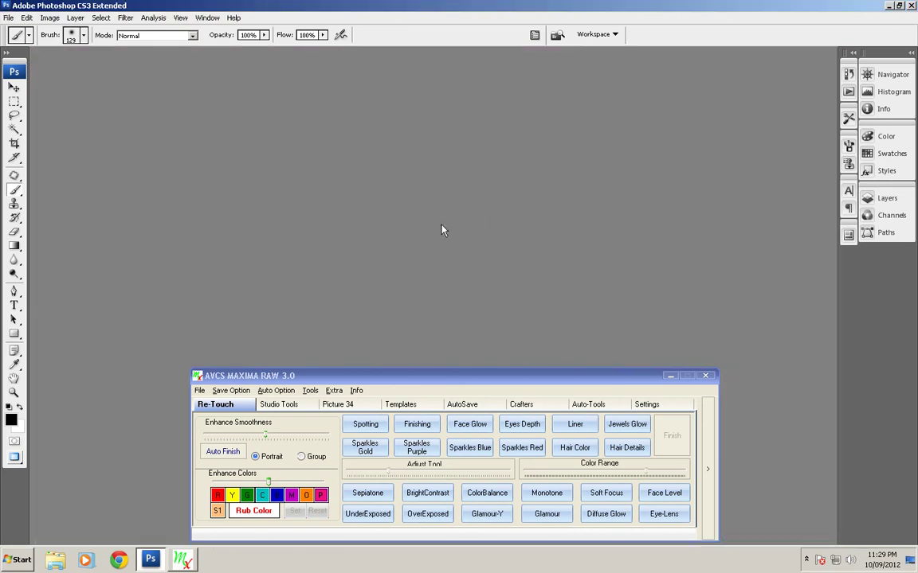